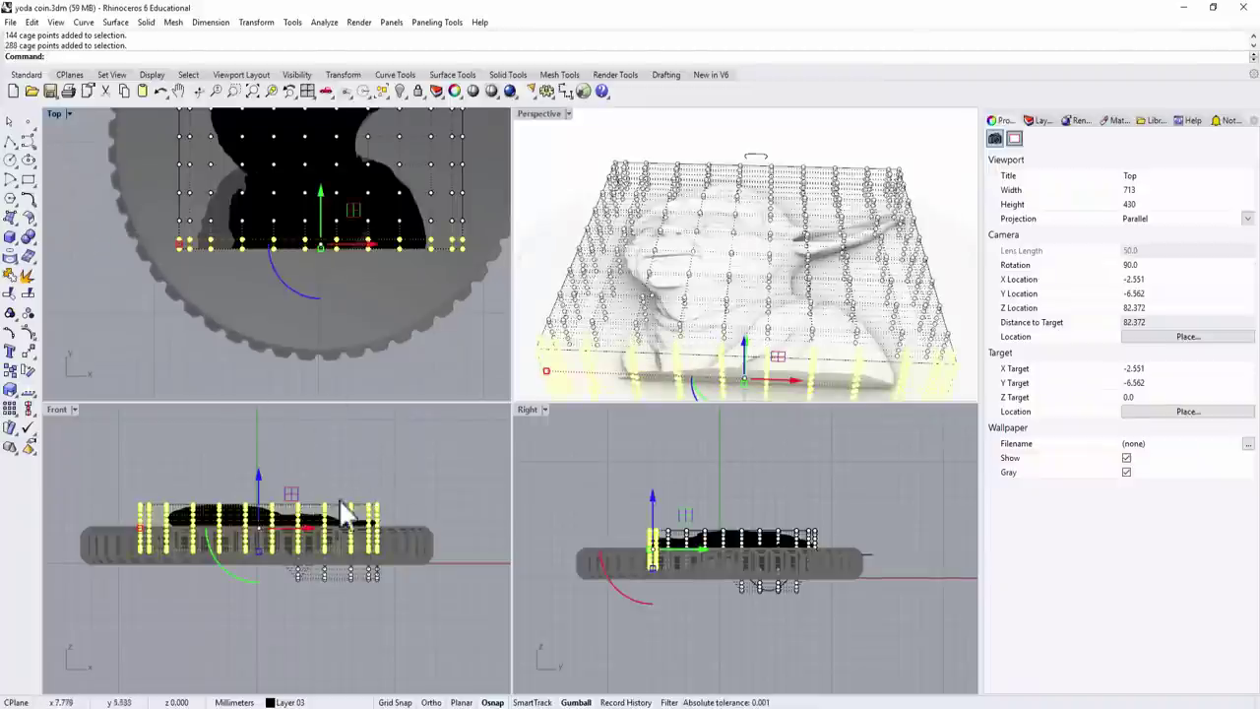
Scale down the selected row of cage points at the bust's lower edge vertically in the Front view.
scroll(251, 571, up, 3)
drag(257, 570, 264, 557)
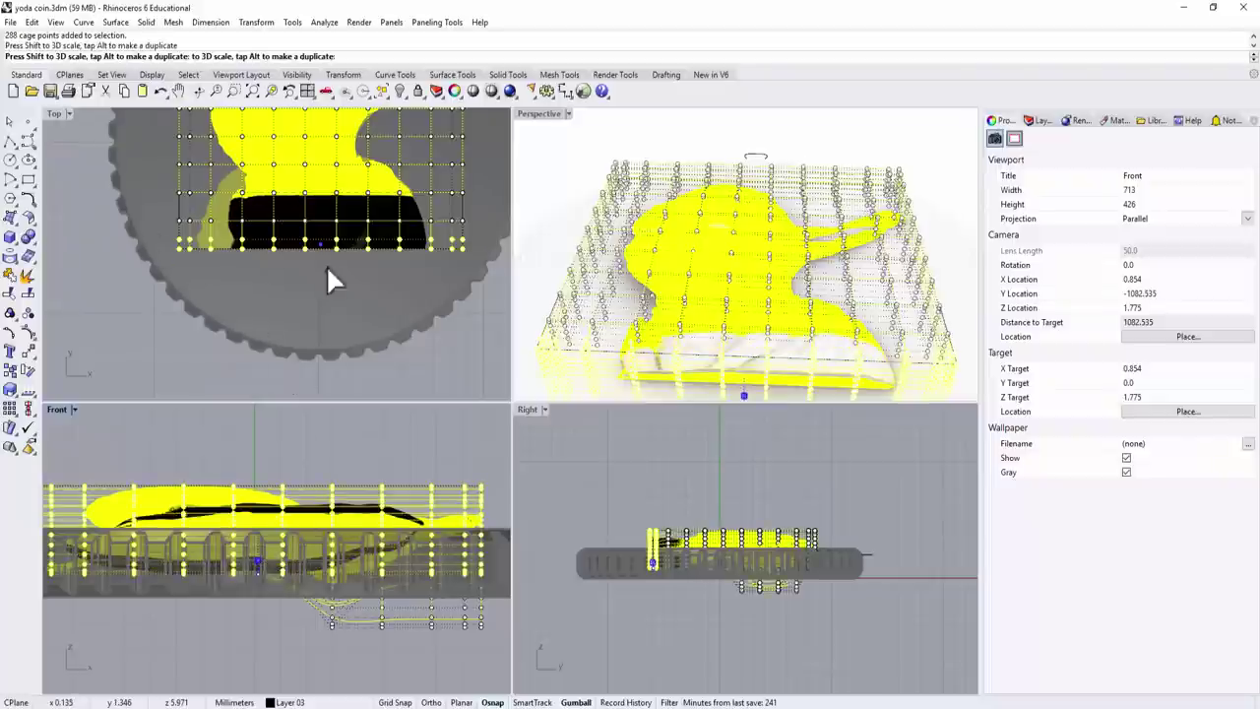
scroll(879, 239, down, 3)
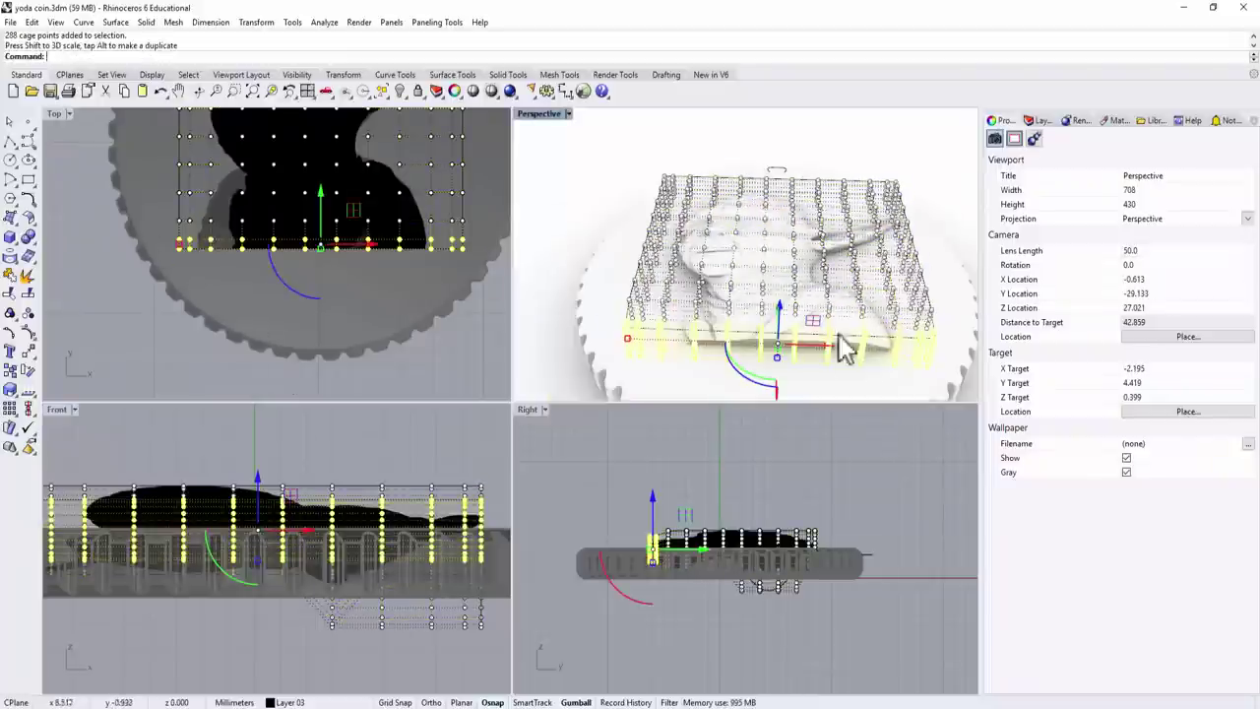
scroll(793, 358, up, 5)
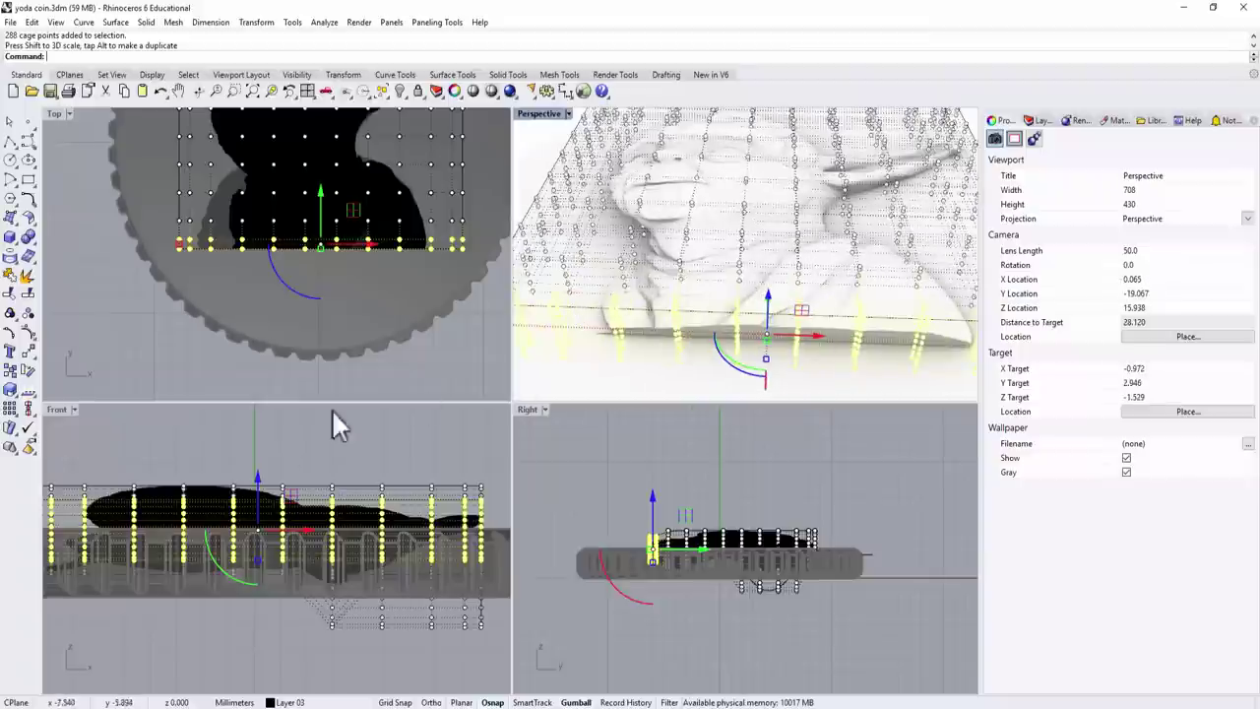
scroll(236, 532, down, 2)
right_drag(237, 532, 276, 515)
scroll(163, 556, up, 2)
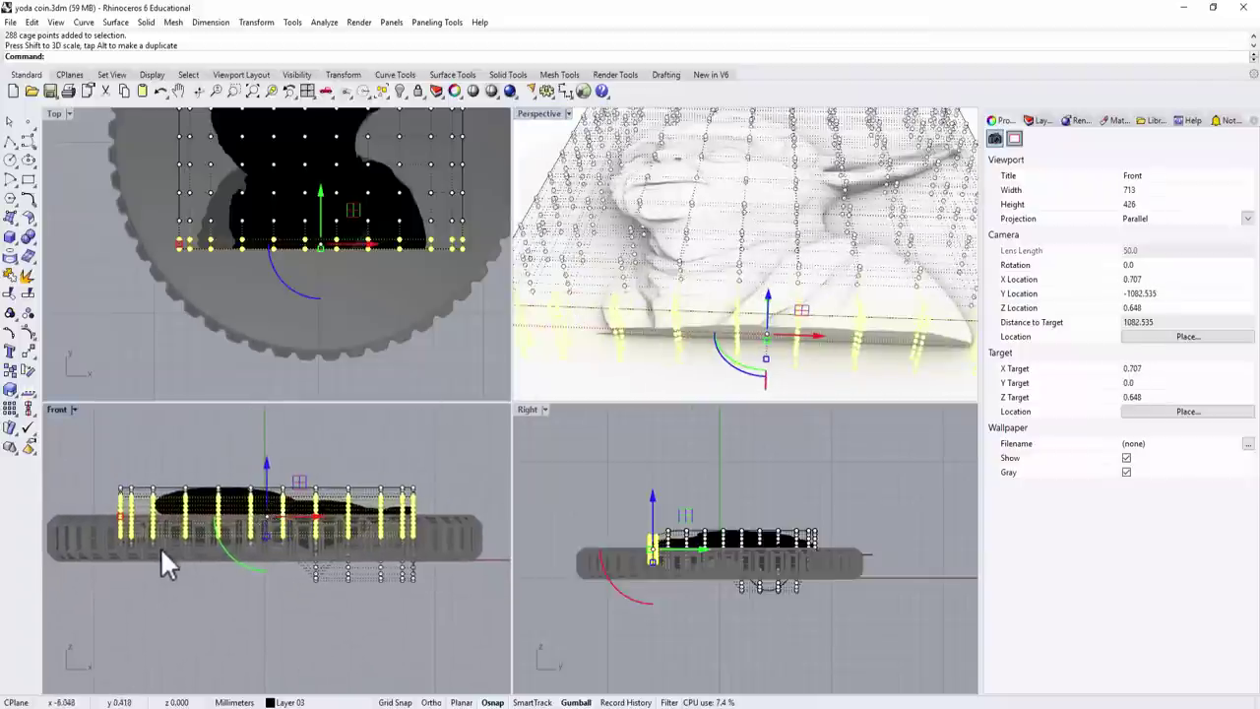
Remove the lower cage points from the selection and move the remaining ones down about 0.59 mm in the Front view.
double_click(57, 409)
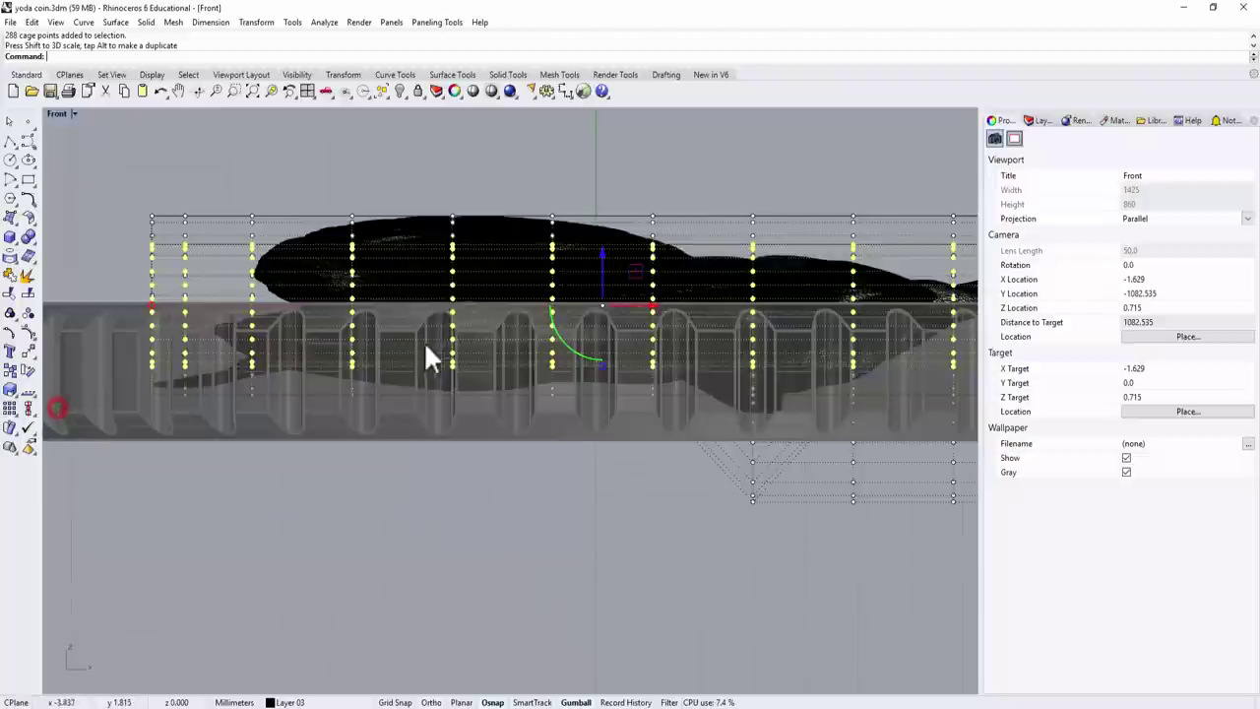
scroll(416, 360, down, 2)
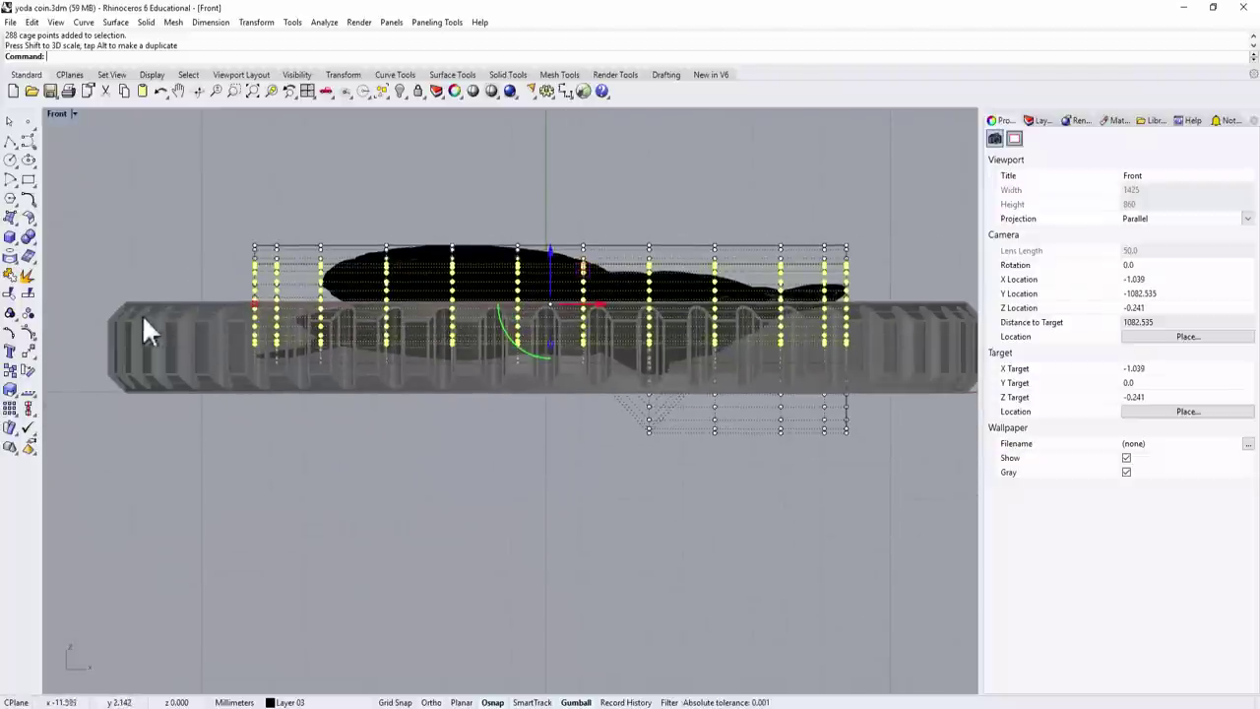
ctrl+drag(96, 311, 889, 384)
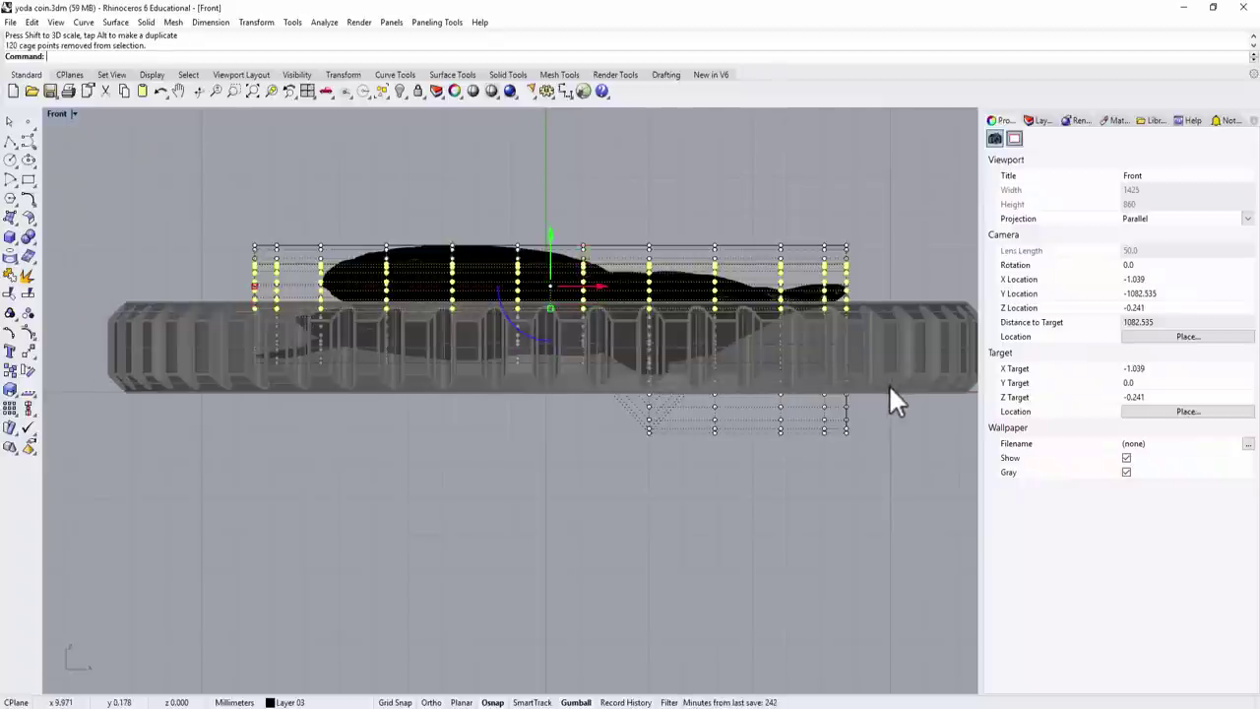
mouse_move(554, 239)
mouse_down()
mouse_move(555, 261)
mouse_move(605, 242)
mouse_up()
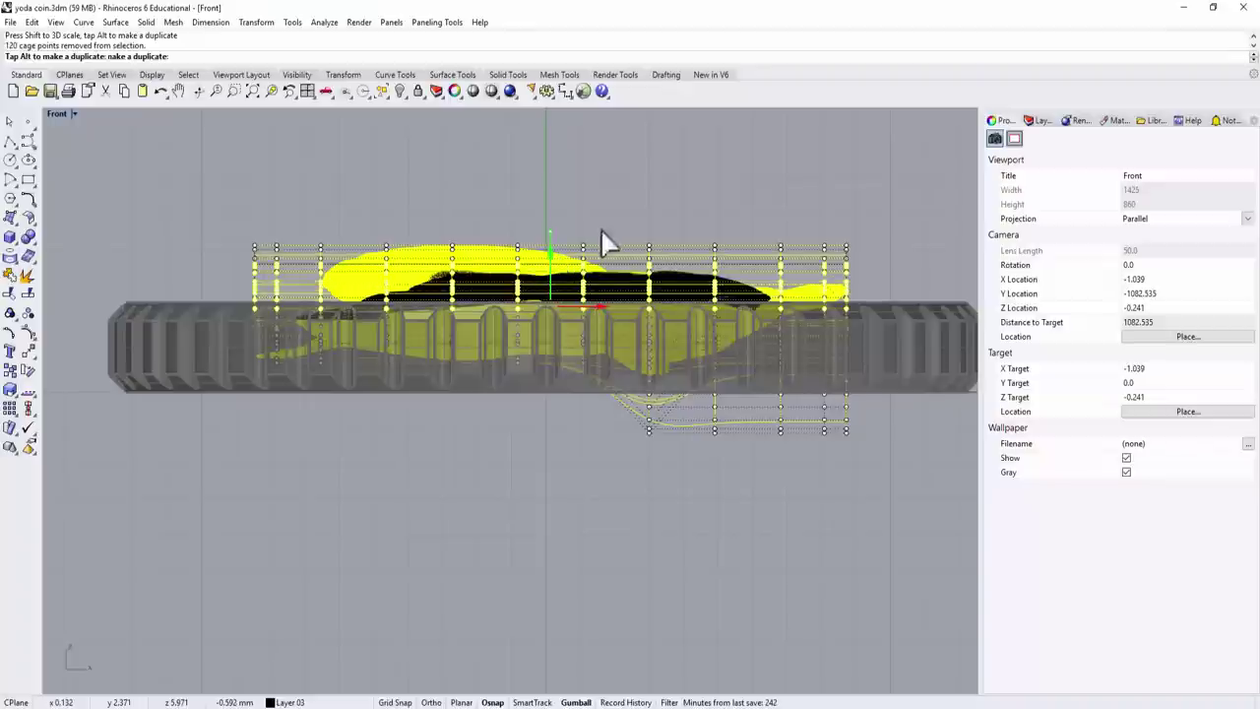
double_click(56, 112)
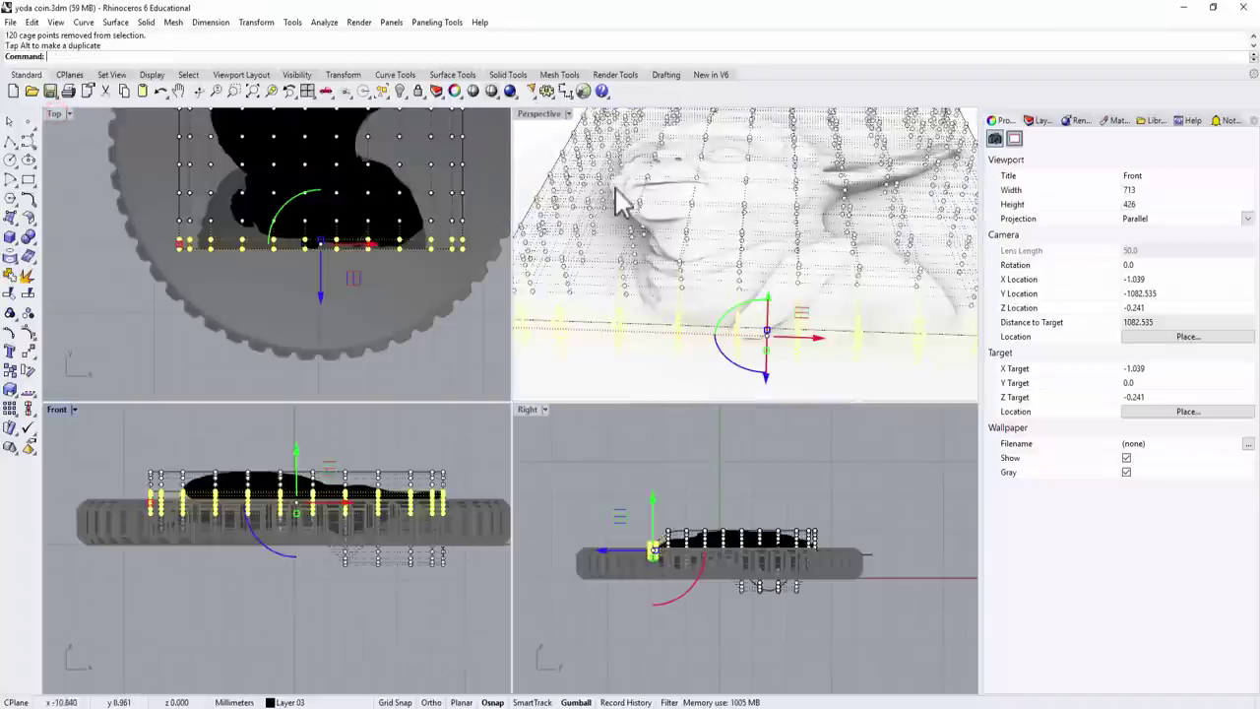
Turn off the cage points and delete the control cage around the Yoda relief.
right_drag(821, 304, 733, 315)
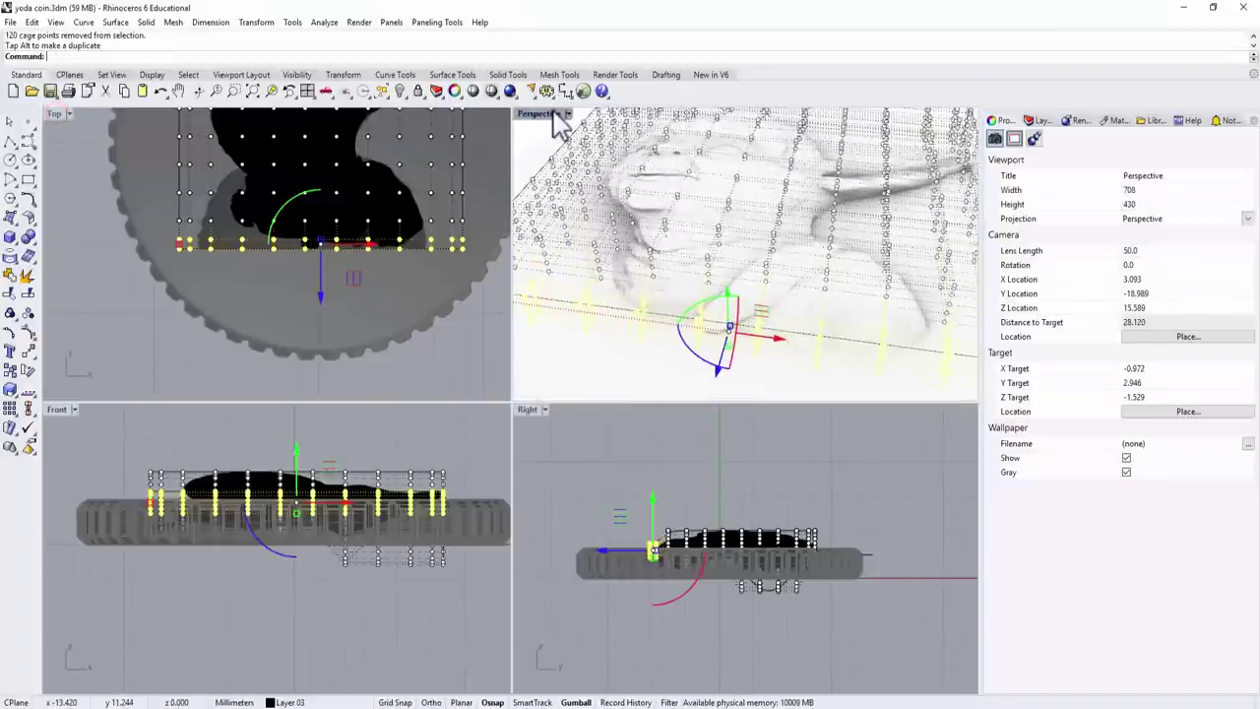
double_click(547, 113)
right_drag(667, 445, 582, 407)
right_drag(585, 220, 686, 286)
key(Escape)
key(Escape)
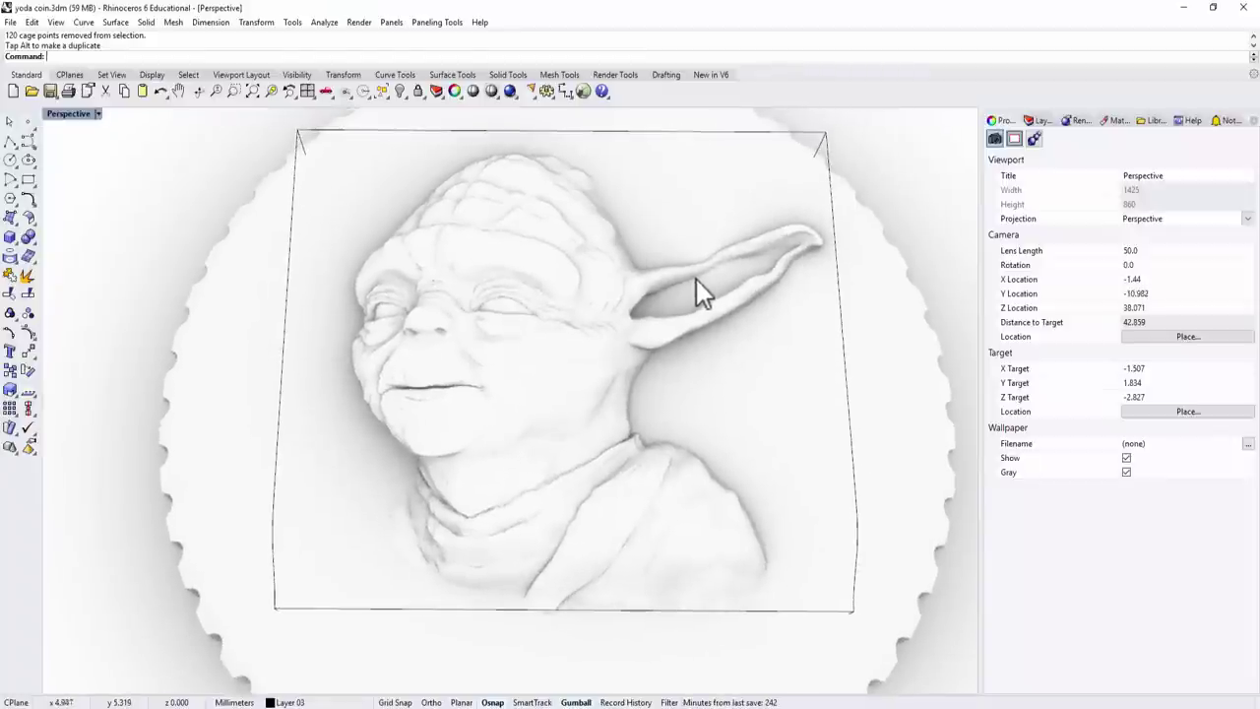
click(821, 134)
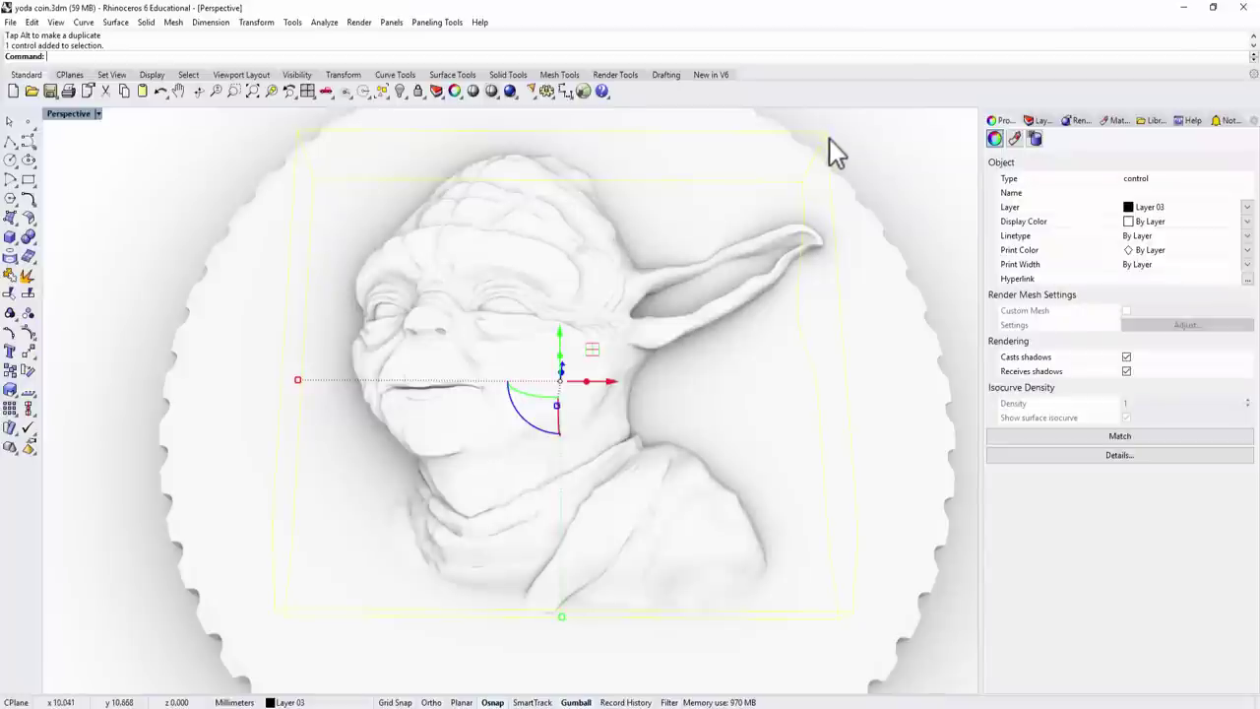
key(Delete)
Examine from several angles how the deformed Yoda relief sits on the coin face.
scroll(711, 253, down, 2)
right_drag(712, 253, 756, 350)
scroll(584, 319, up, 4)
scroll(585, 317, down, 4)
mouse_move(619, 308)
right_down()
mouse_move(633, 318)
mouse_move(625, 331)
right_up()
click(625, 331)
drag(605, 274, 607, 366)
click(829, 574)
right_drag(811, 453, 771, 423)
scroll(821, 416, up, 2)
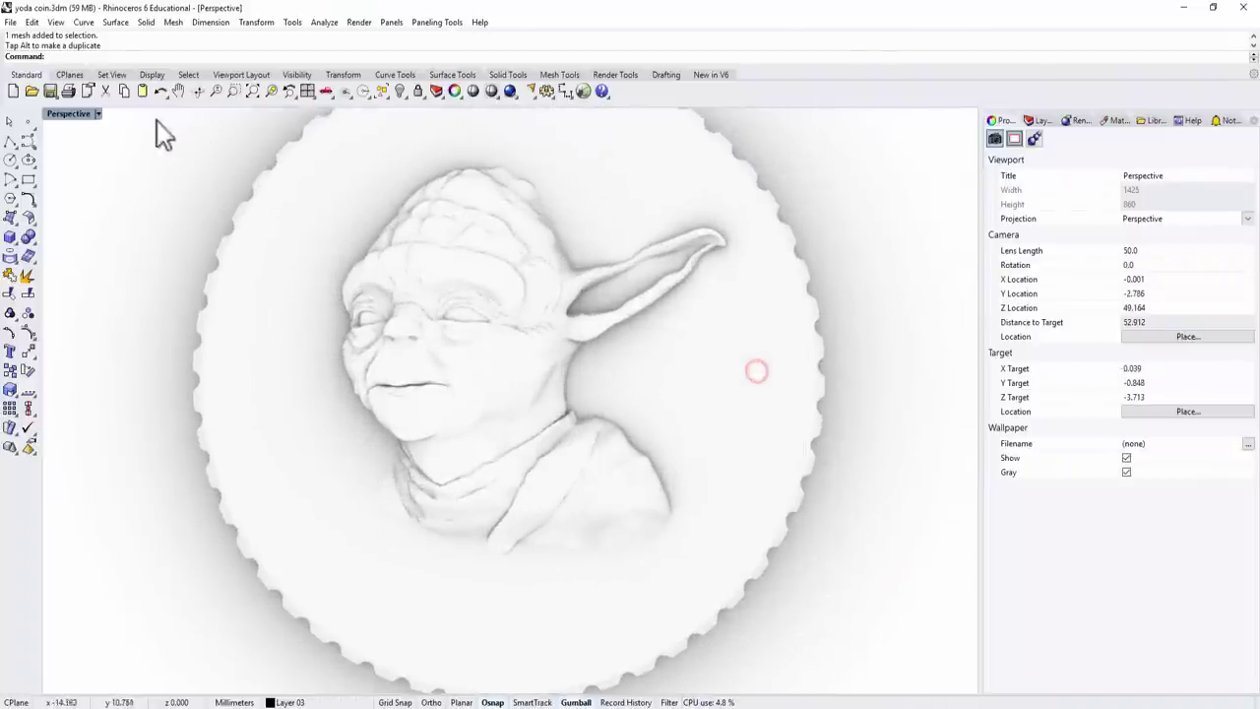
Switch the perspective view to Ghosted display and unlock the coin body.
click(98, 115)
click(85, 192)
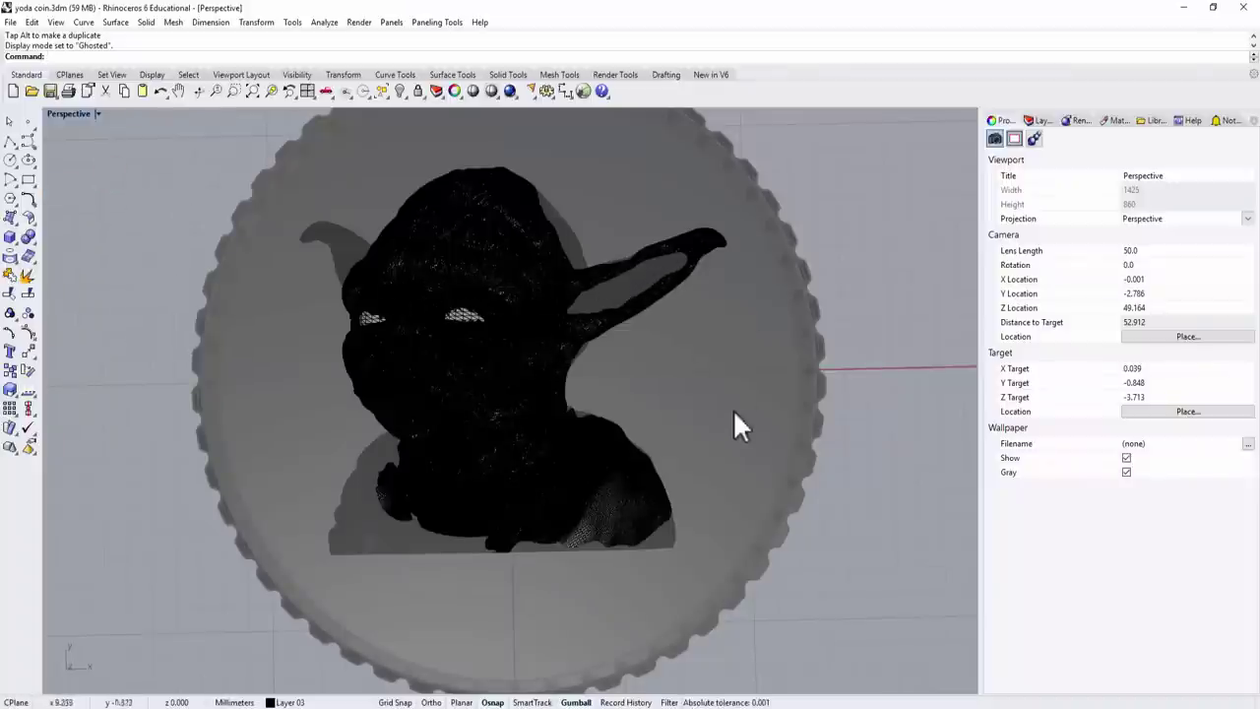
right_drag(735, 379, 659, 307)
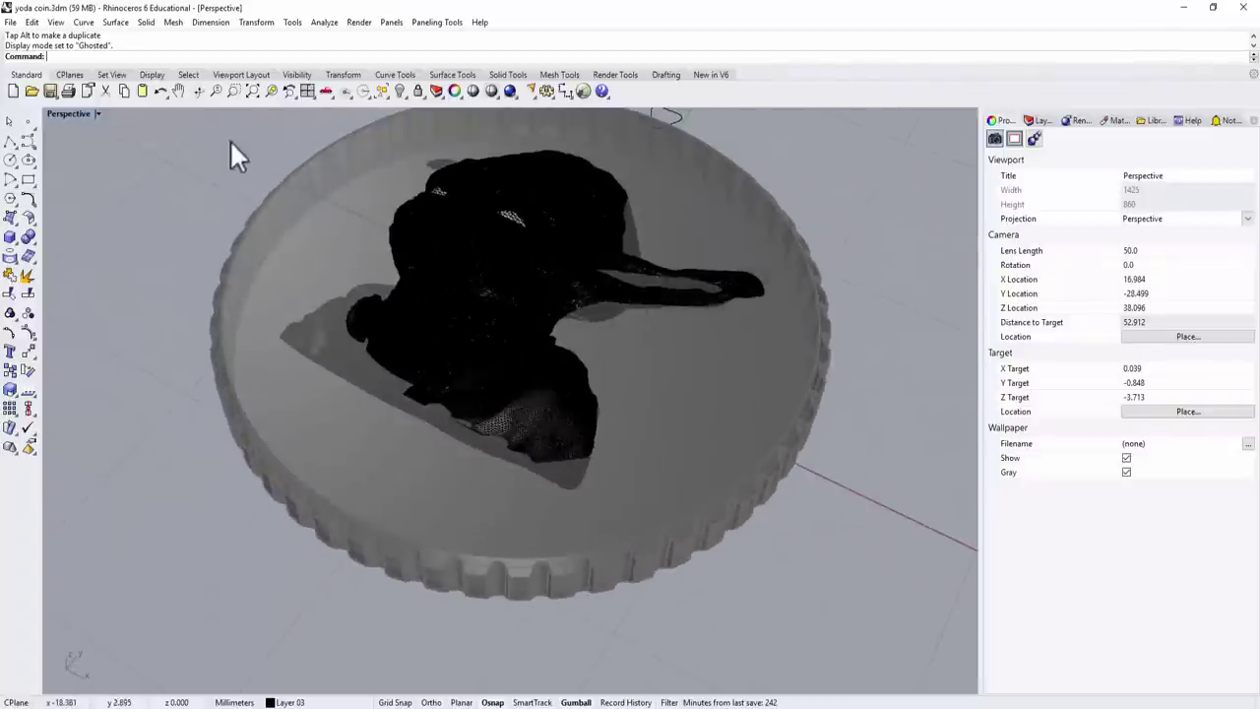
right_click(414, 91)
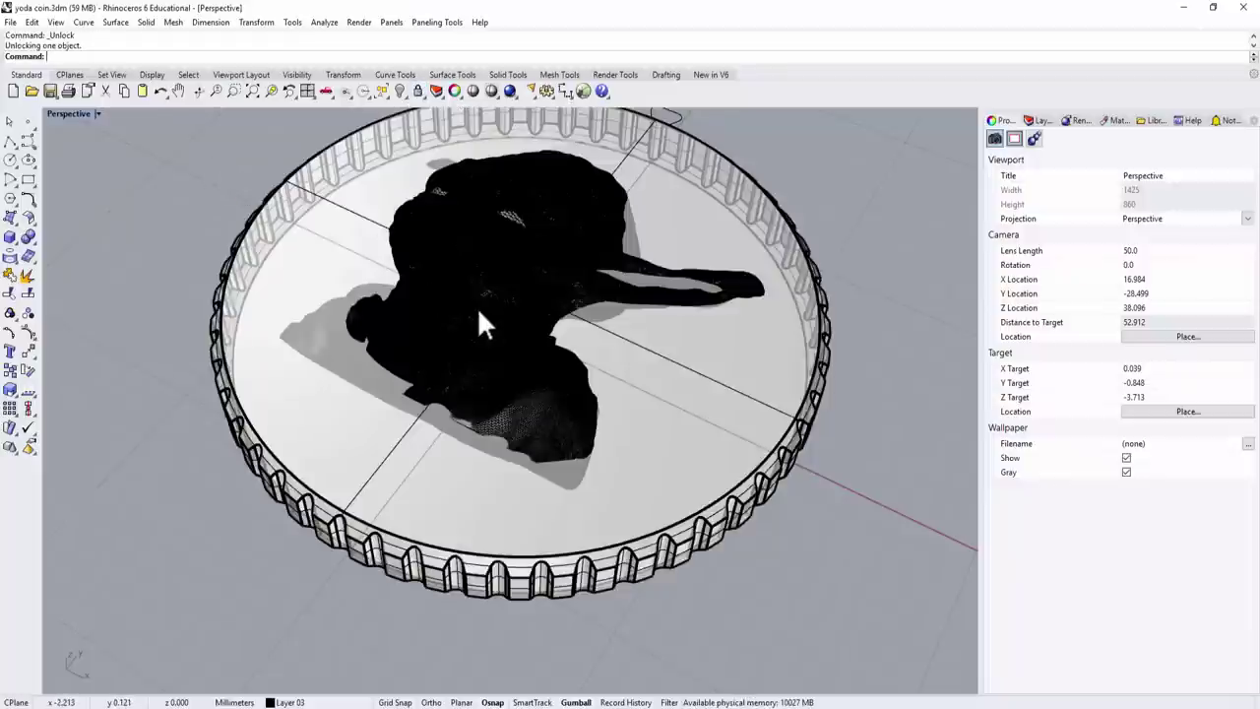
Undo the last mesh operation.
key(ctrl+z)
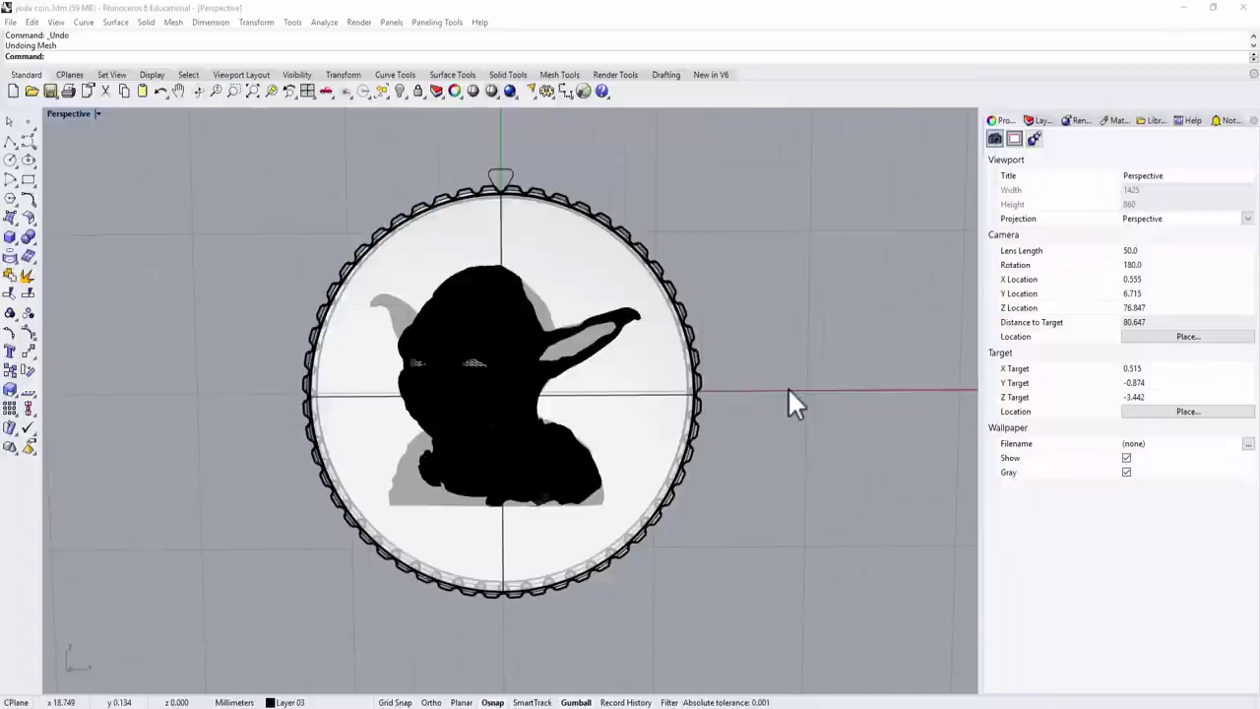
mouse_move(780, 398)
right_down()
mouse_move(777, 273)
mouse_move(769, 308)
mouse_move(798, 284)
mouse_move(776, 418)
right_up()
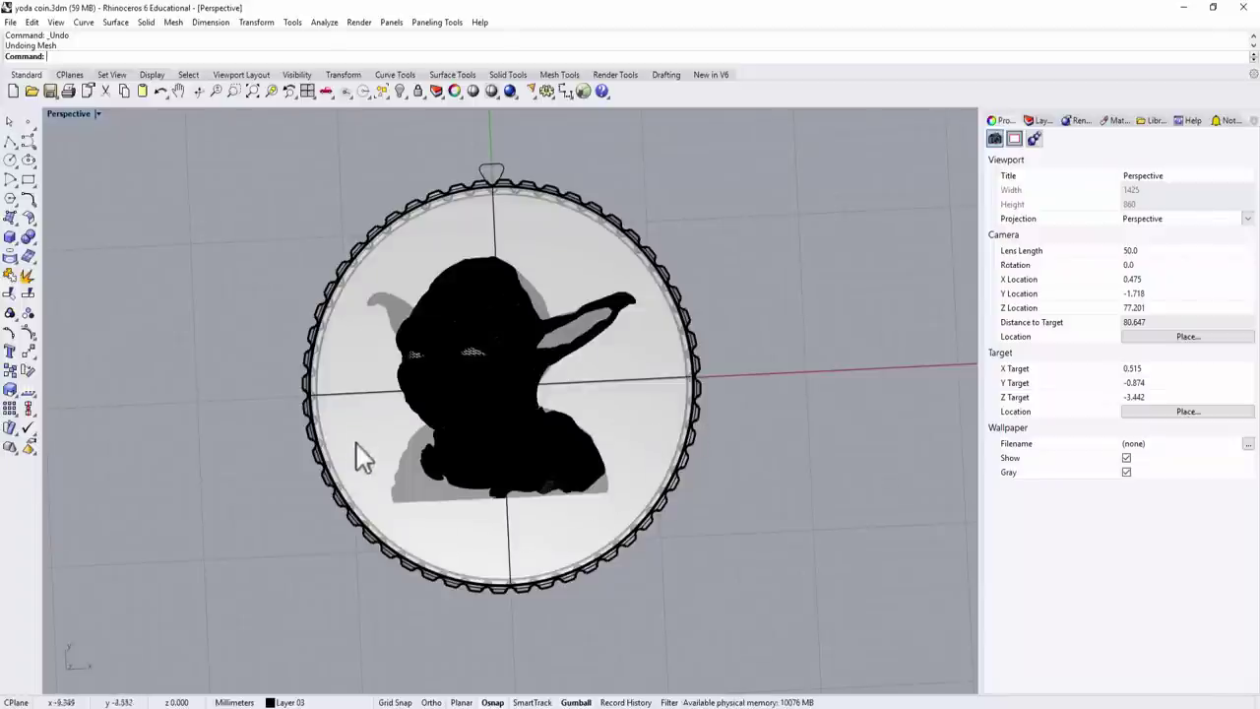
shift+right_drag(807, 457, 682, 428)
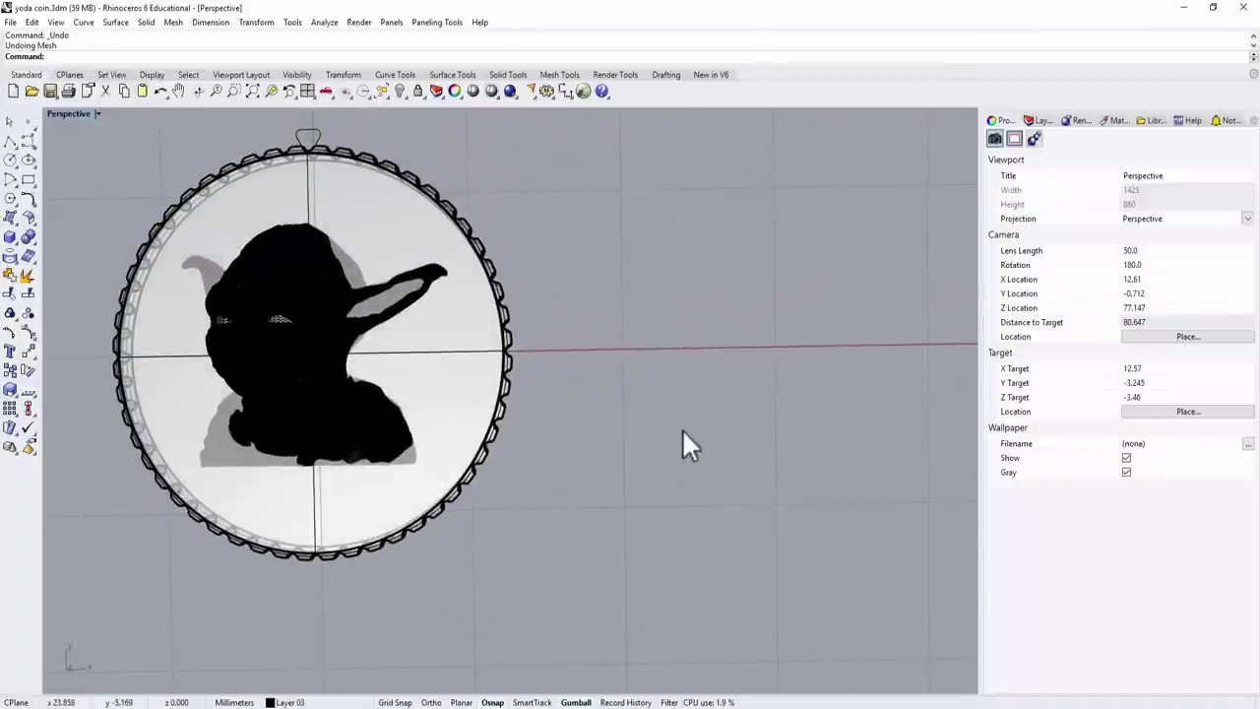
right_drag(611, 342, 616, 295)
Duplicate the circular edge of the coin's top face as a curve with DupEdge.
scroll(447, 383, up, 8)
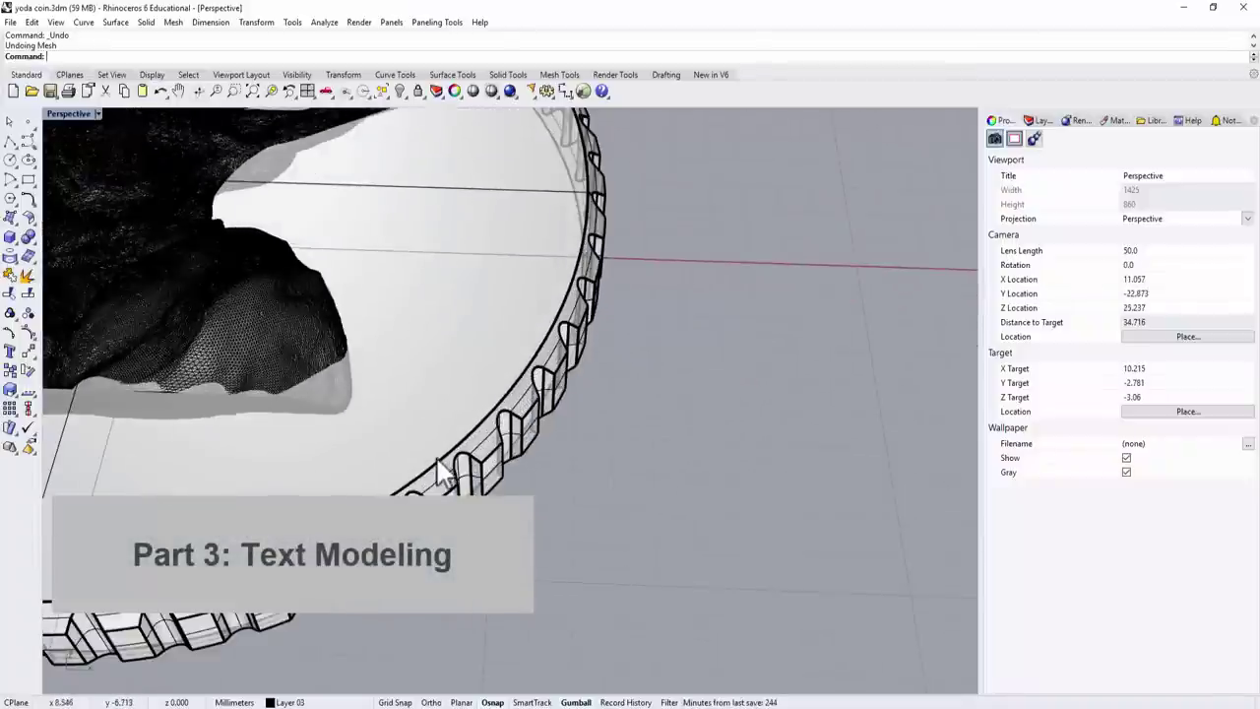
scroll(560, 325, down, 3)
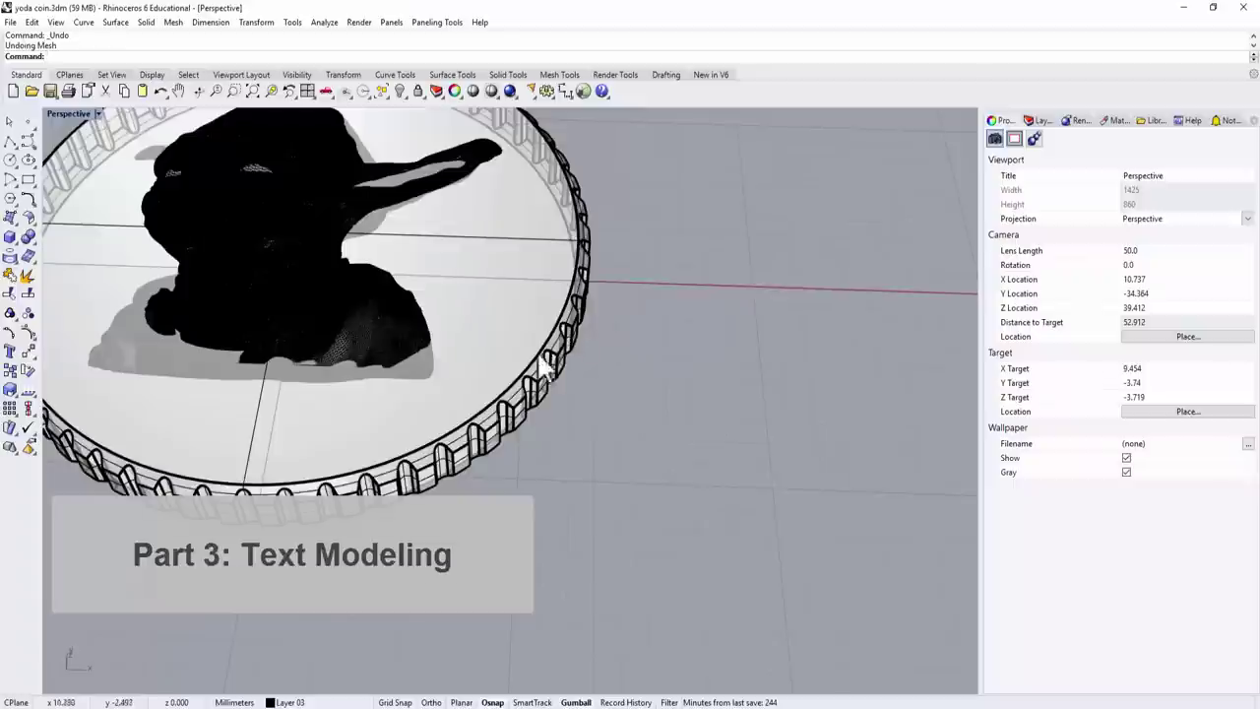
text(Dup)
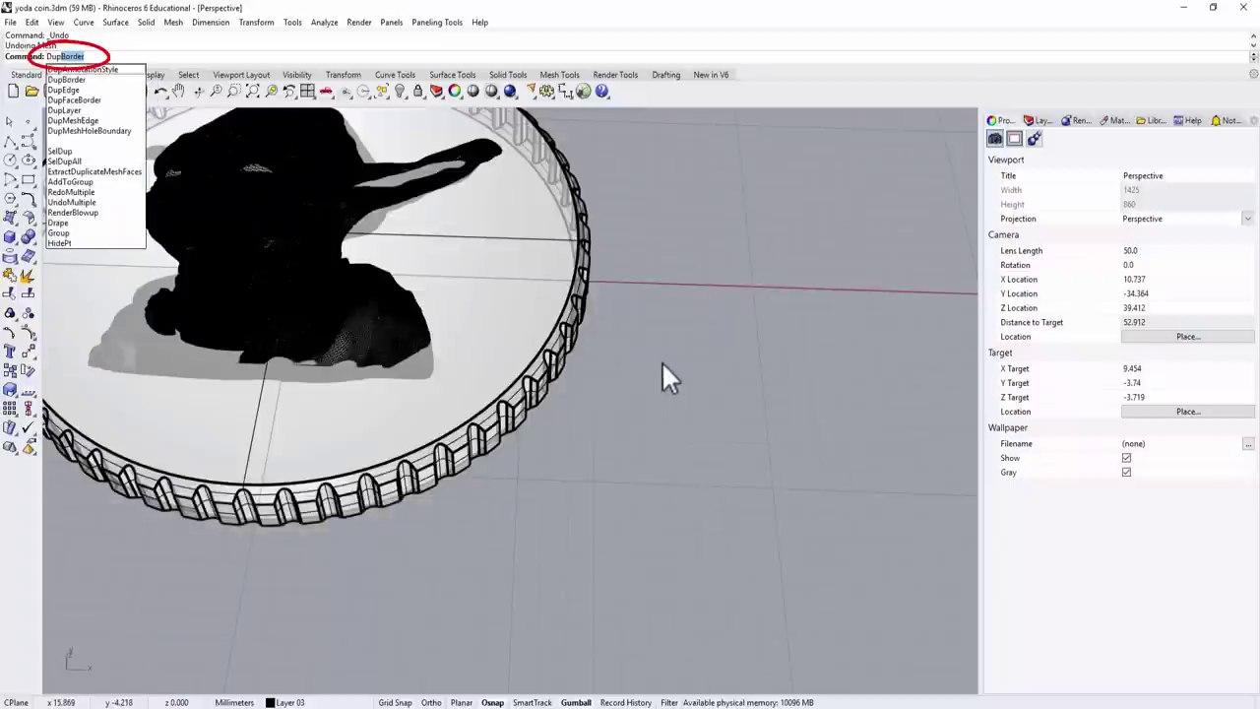
text(Edg)
key(Return)
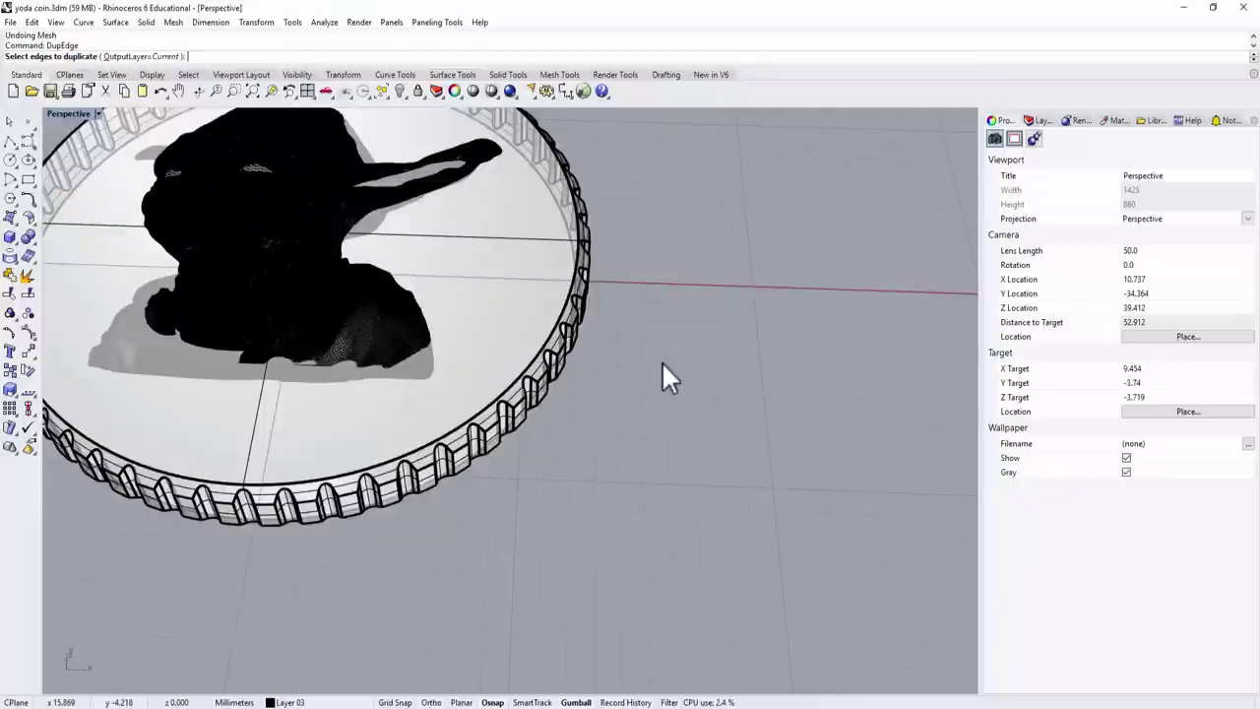
click(554, 332)
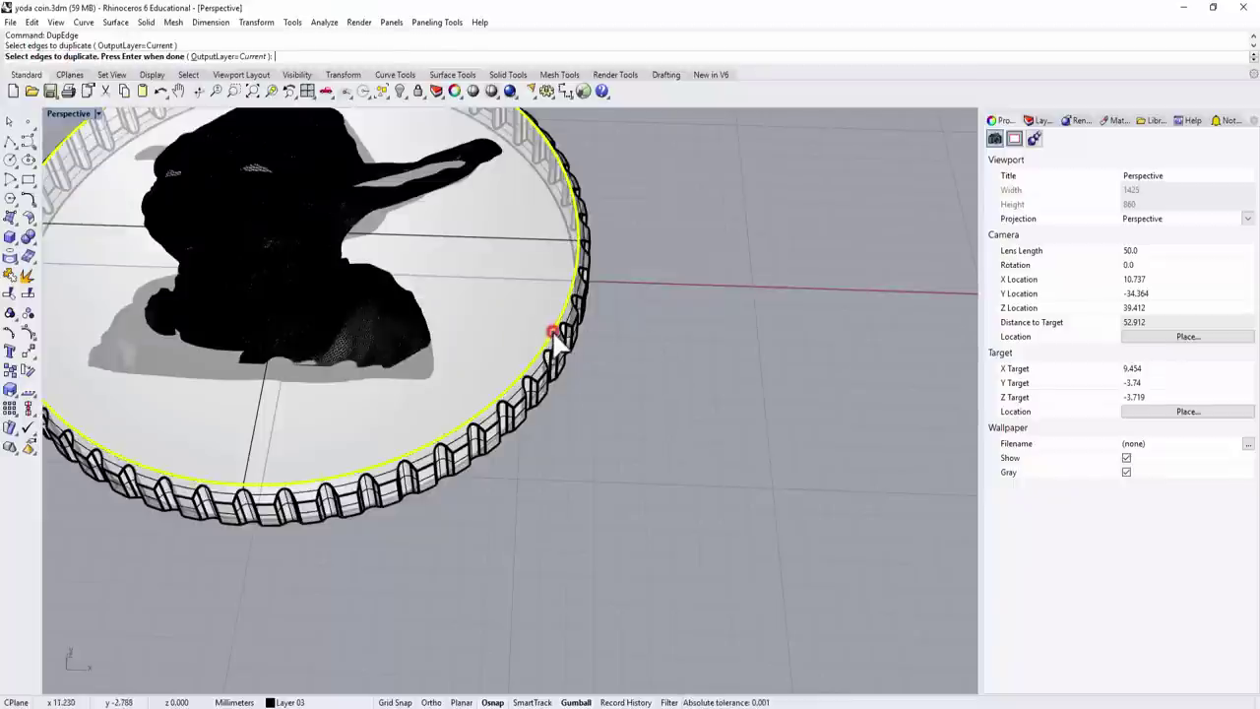
key(Return)
Change the duplicated circle's layer to Layer 04.
scroll(651, 323, down, 5)
right_drag(652, 322, 652, 382)
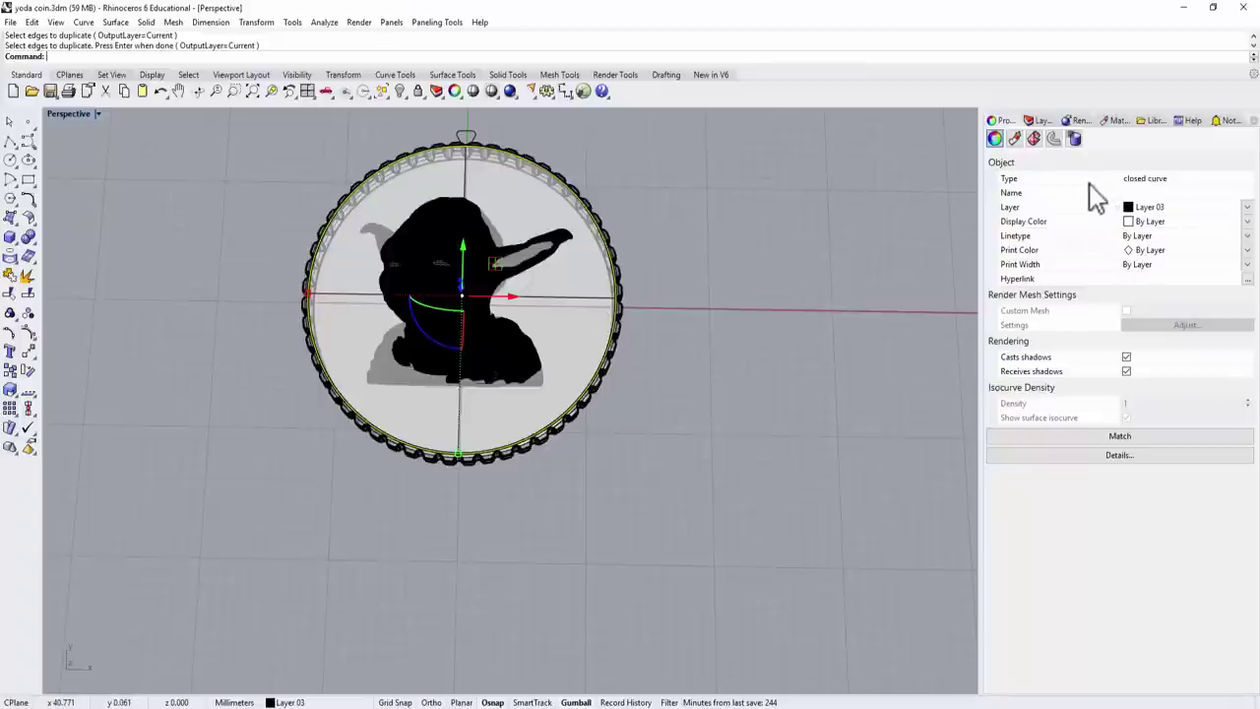
click(1036, 120)
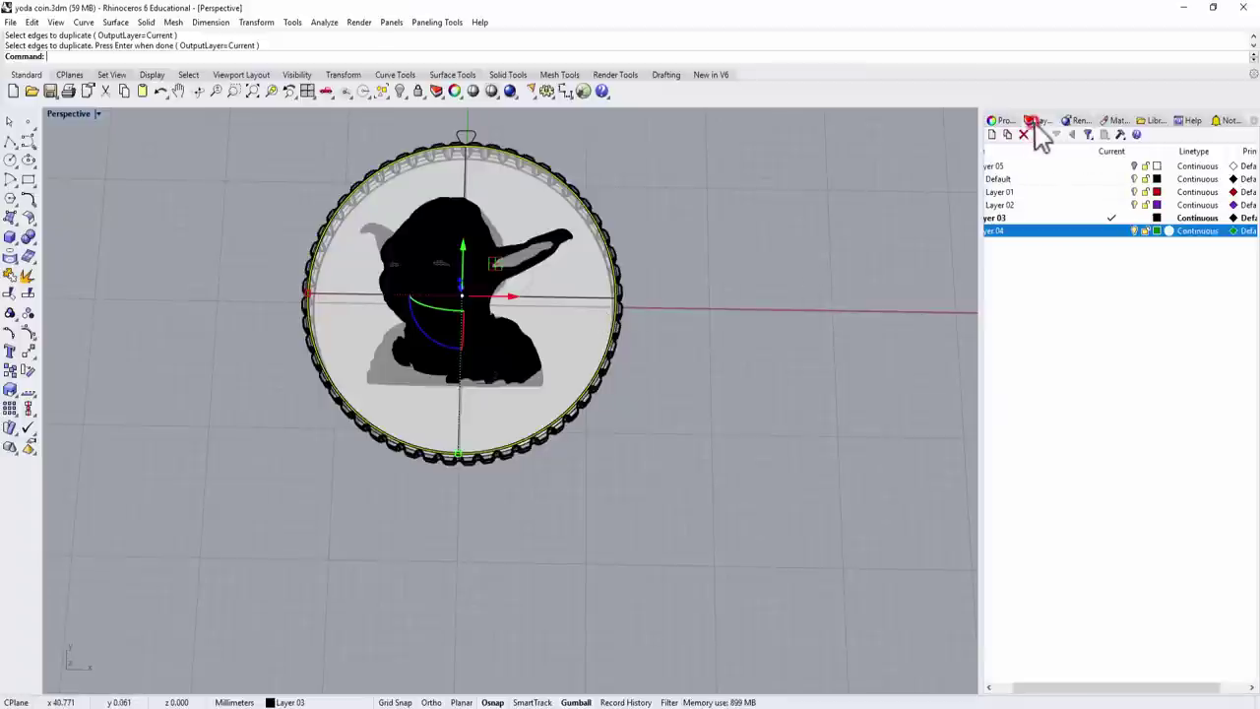
right_click(1039, 230)
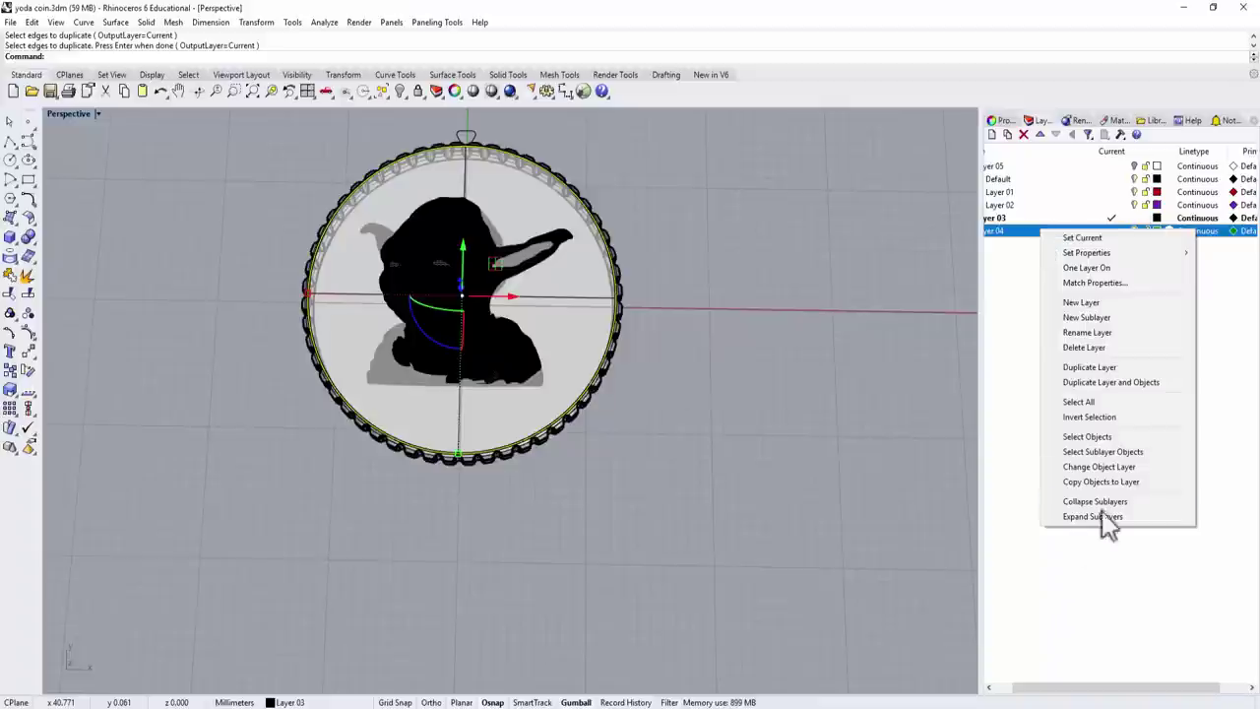
click(1113, 466)
Make Layer 04 the current layer and hide Layer 03.
click(1103, 231)
click(1134, 217)
mouse_move(703, 302)
right_down()
mouse_move(712, 313)
mouse_move(717, 301)
right_up()
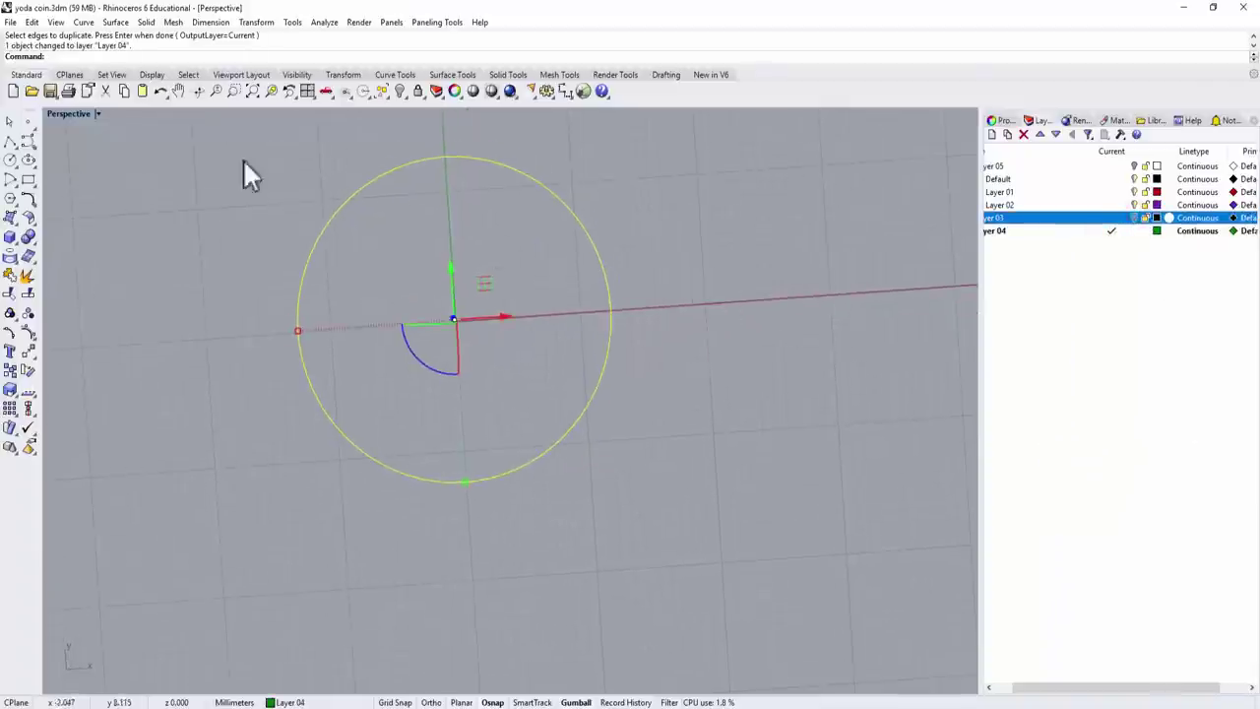
Draw a horizontal line across the circle in the Top view, about 5 mm below its center and extending past both sides.
double_click(58, 109)
double_click(53, 113)
click(10, 141)
click(172, 327)
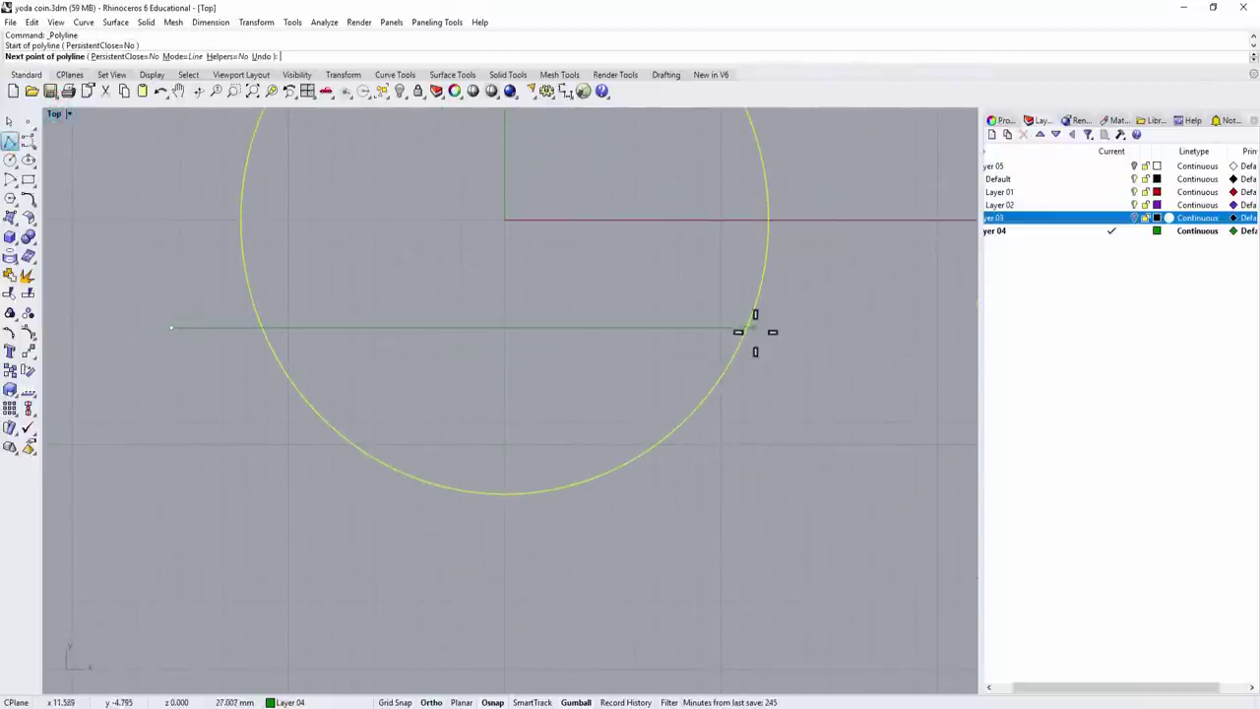
shift+click(798, 319)
key(Return)
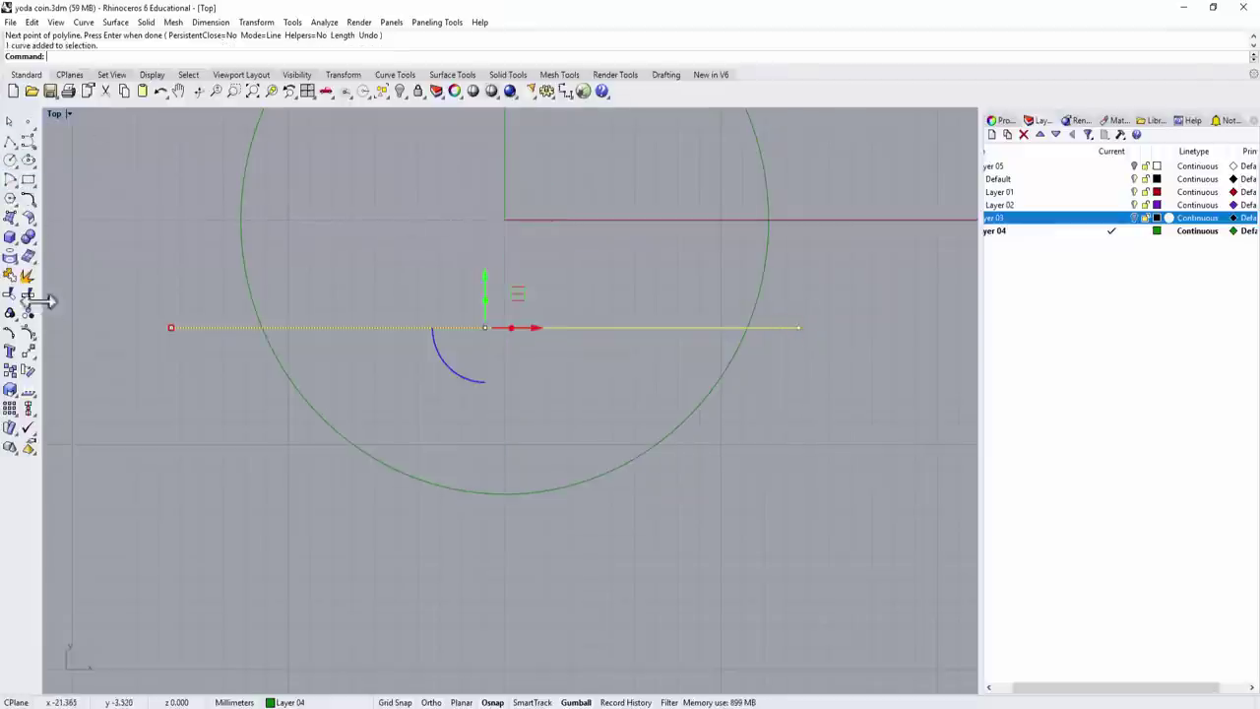
Trim away the circle's upper part using the horizontal line as cutter, and delete the line.
click(10, 292)
click(760, 284)
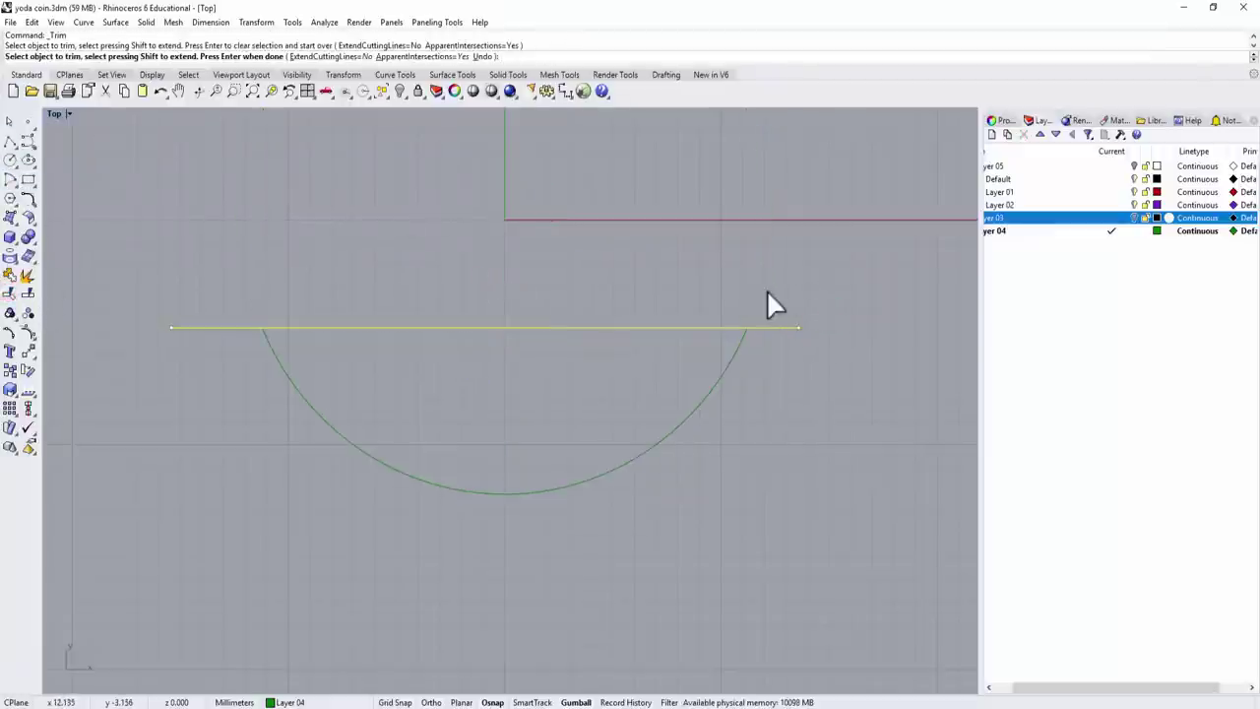
key(Return)
click(701, 328)
key(Delete)
Measure the length of the remaining lower arc with the Length command.
right_drag(528, 263, 371, 320)
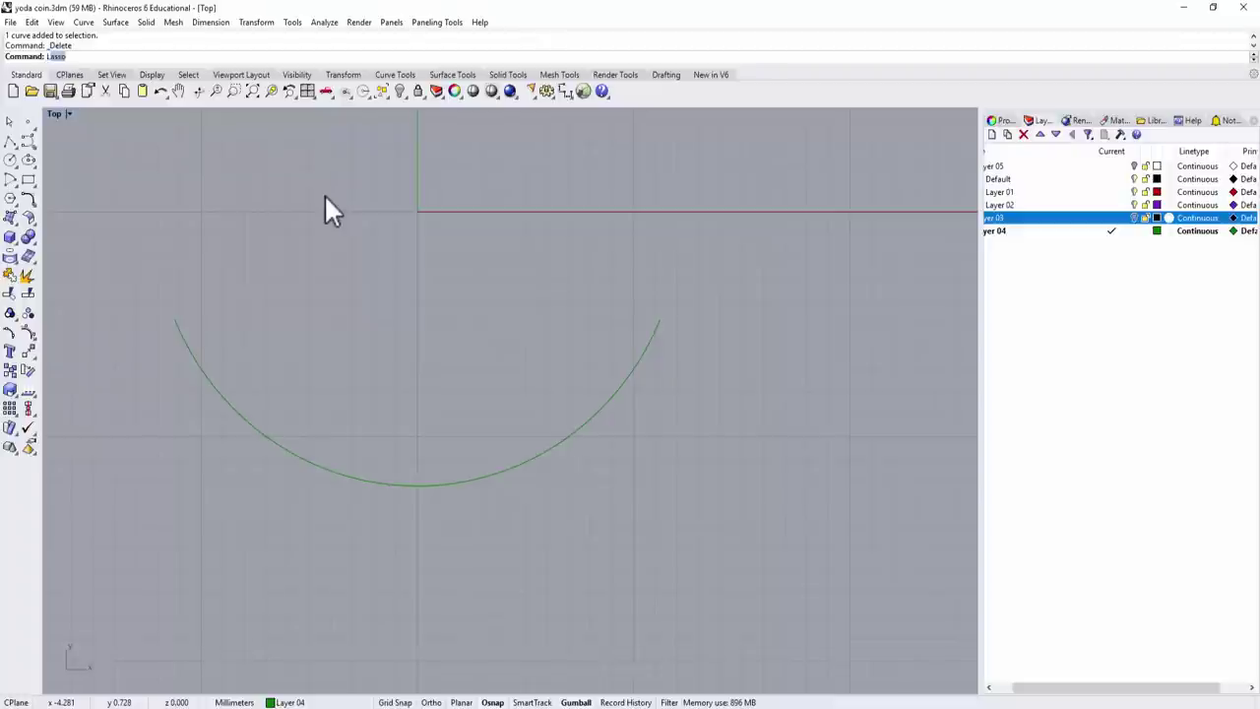
text(Length)
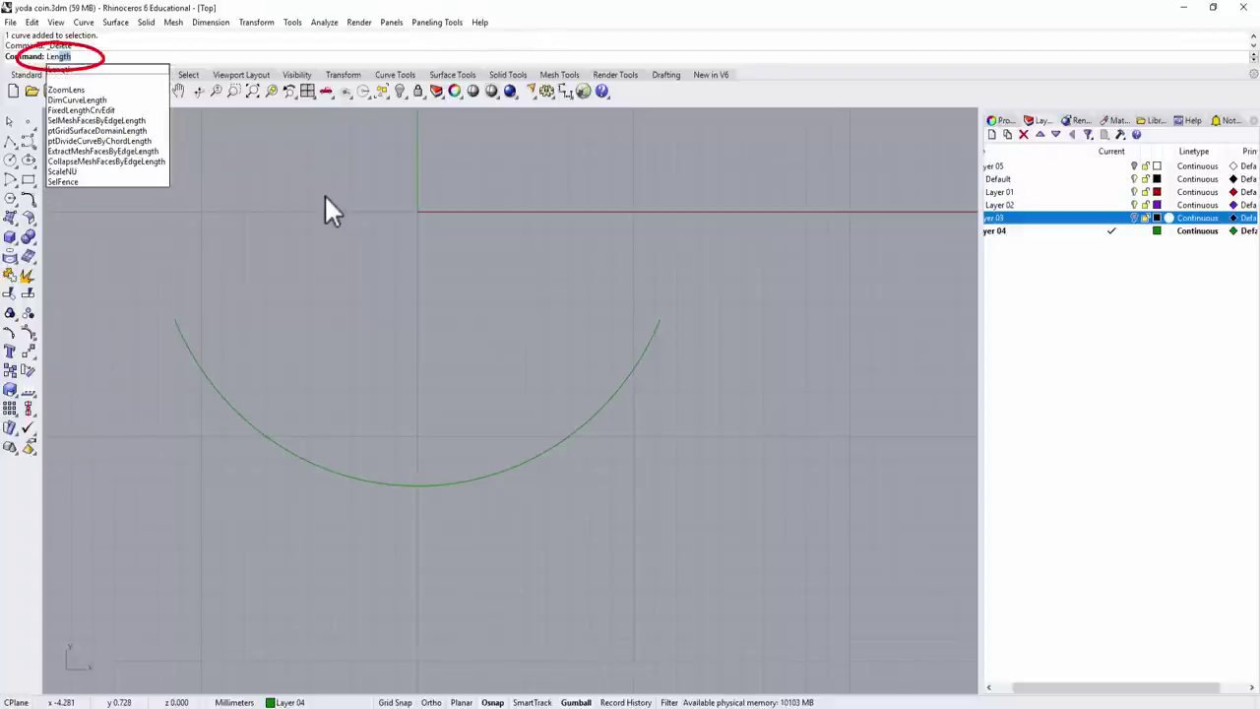
key(Return)
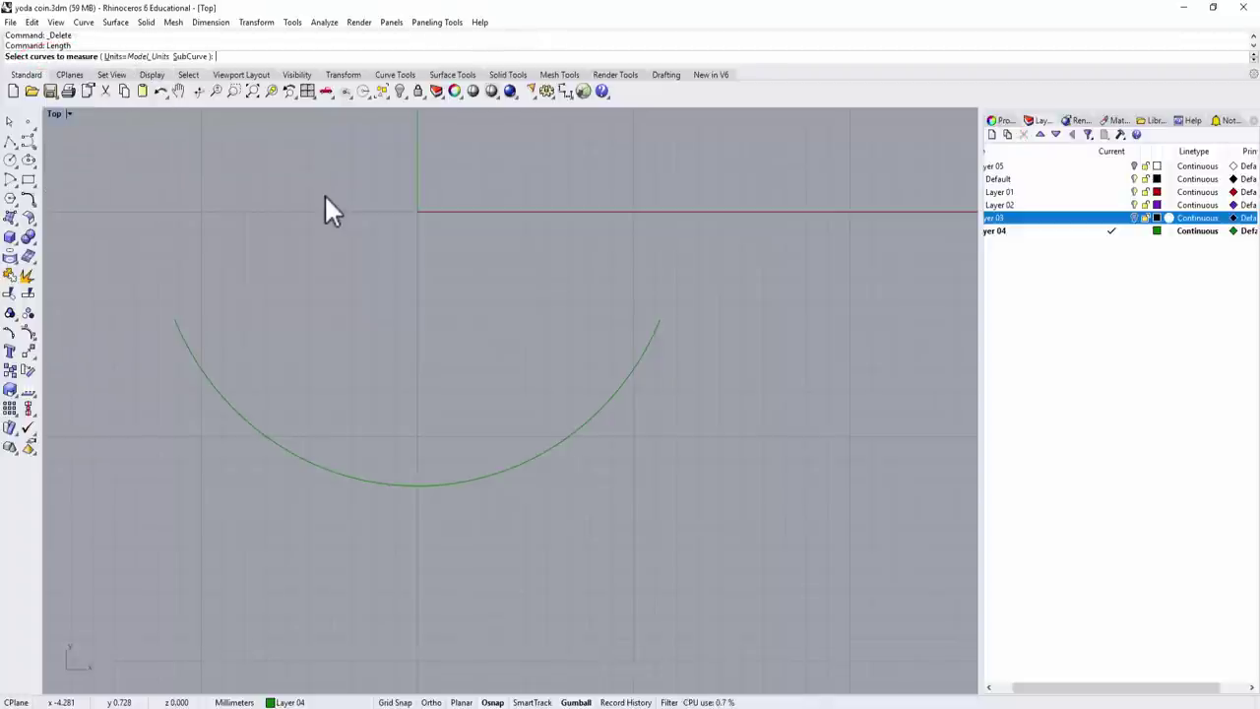
click(483, 473)
key(Return)
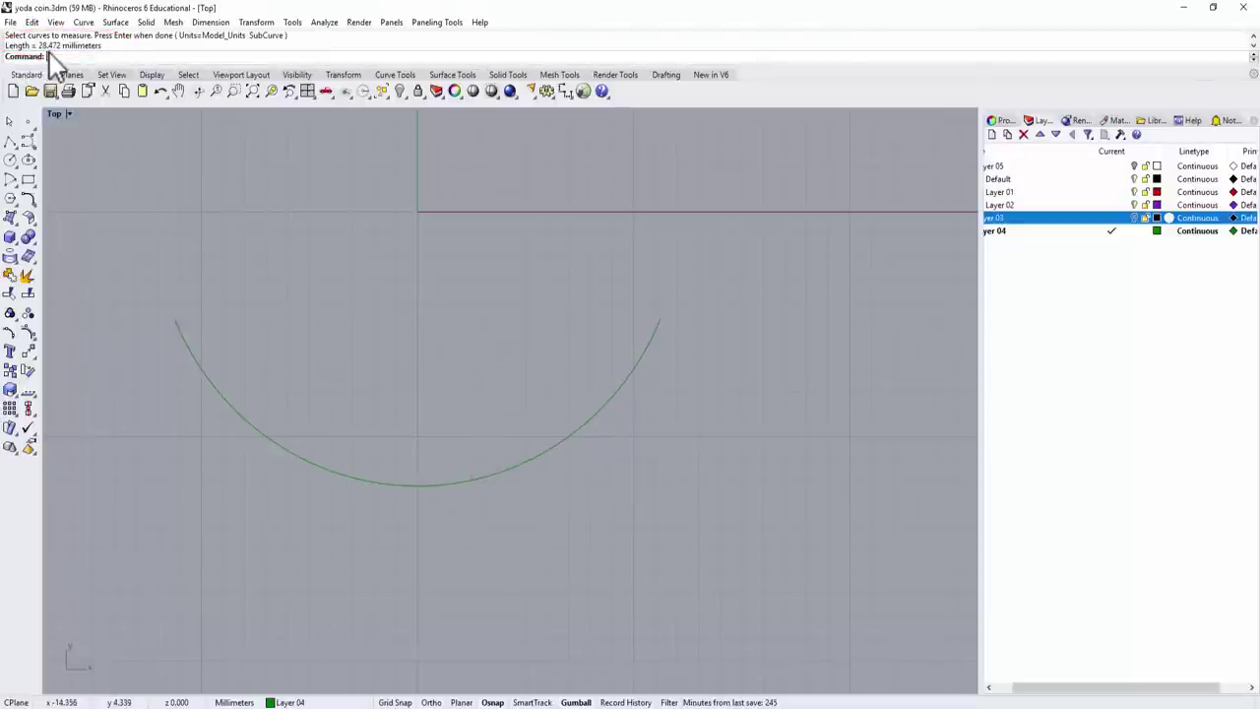
Draw a horizontal polyline segment 28.472 mm long beside the arc in the Top view, matching the arc's length.
scroll(525, 316, down, 3)
right_drag(525, 316, 431, 301)
scroll(290, 241, down, 2)
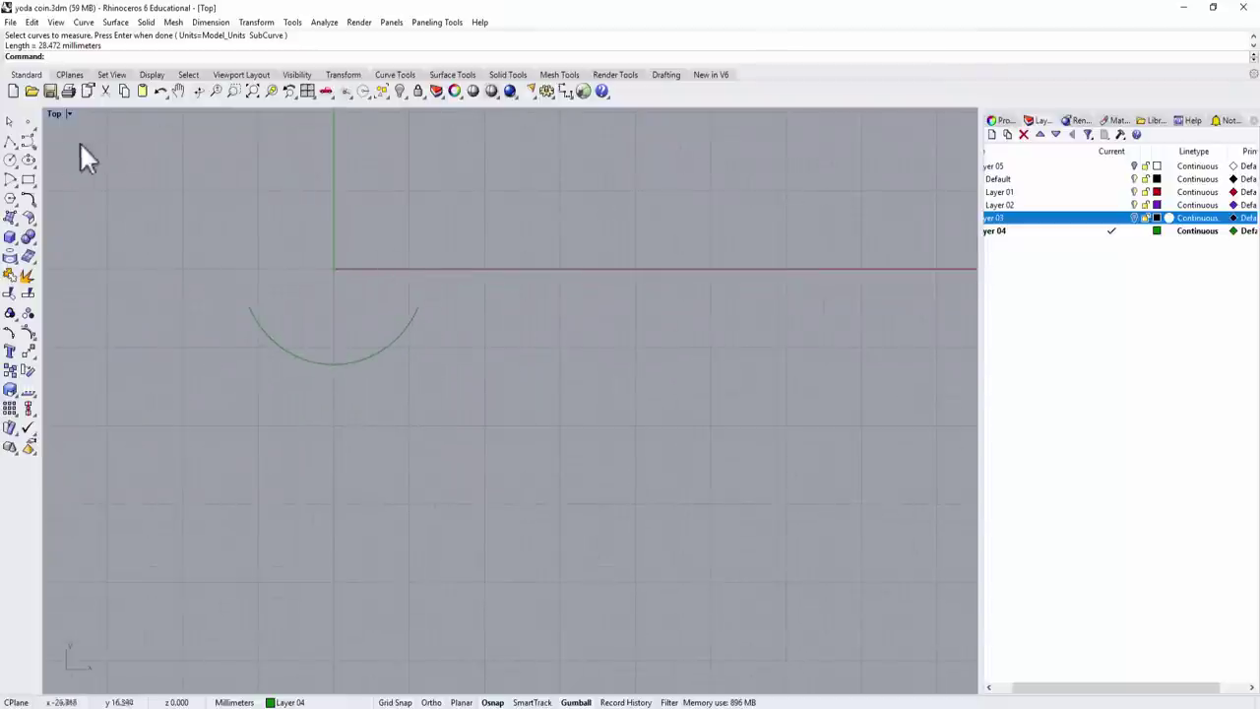
click(13, 143)
click(519, 339)
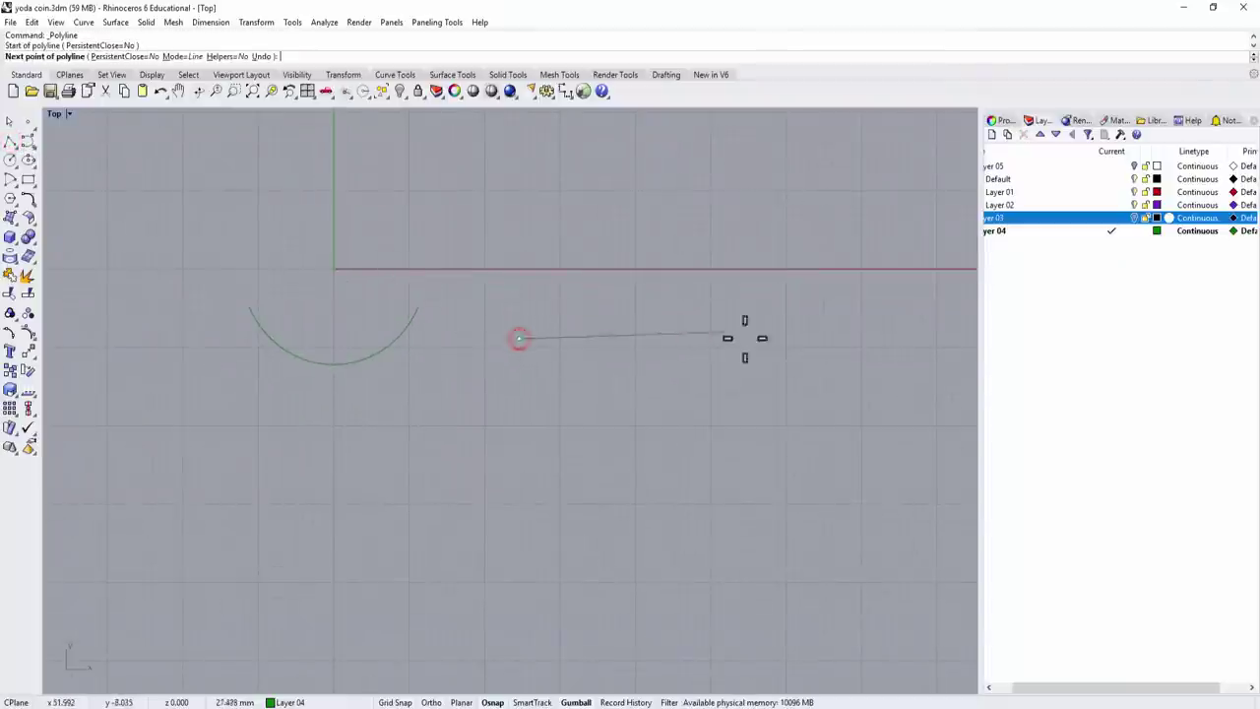
text(27)
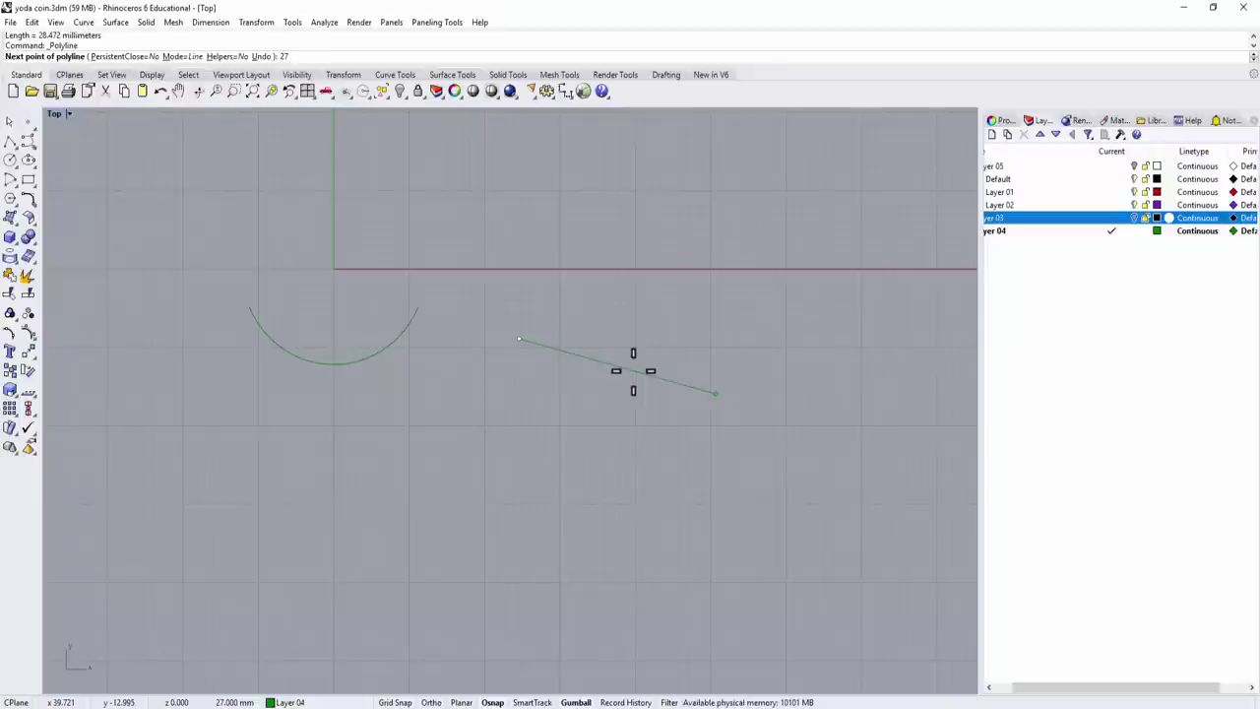
key(BackSpace)
text(8.472)
key(Return)
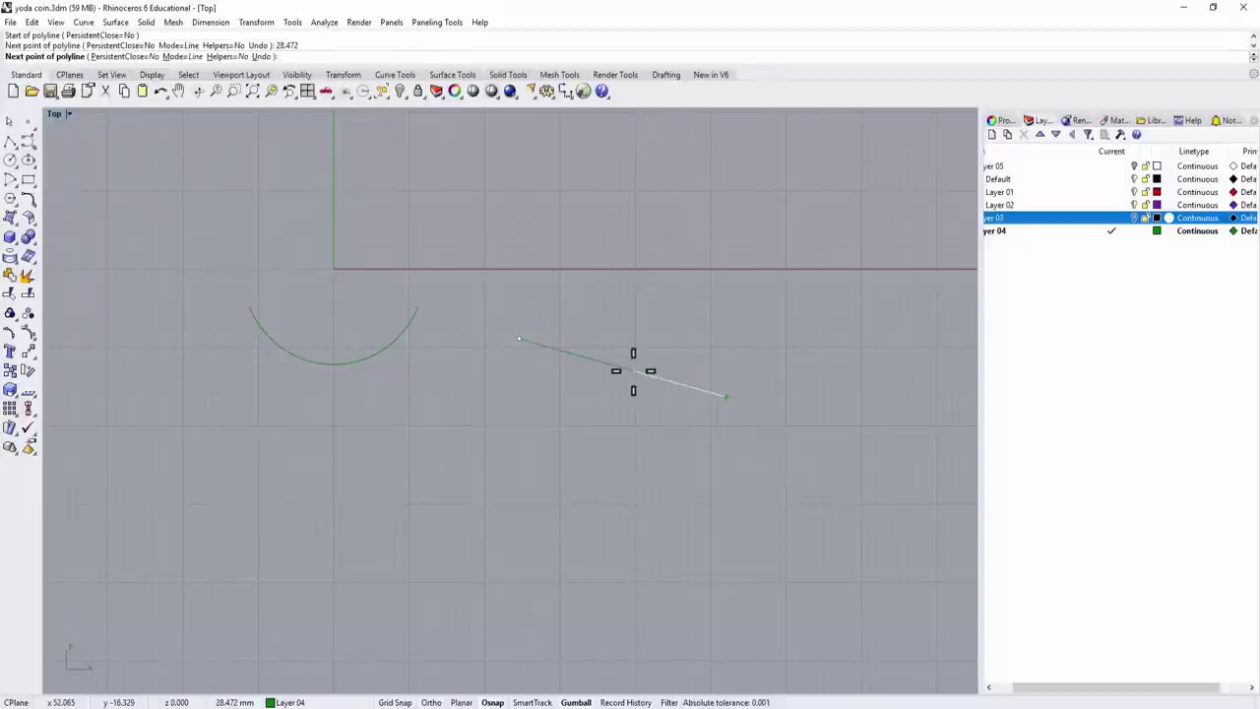
click(760, 329)
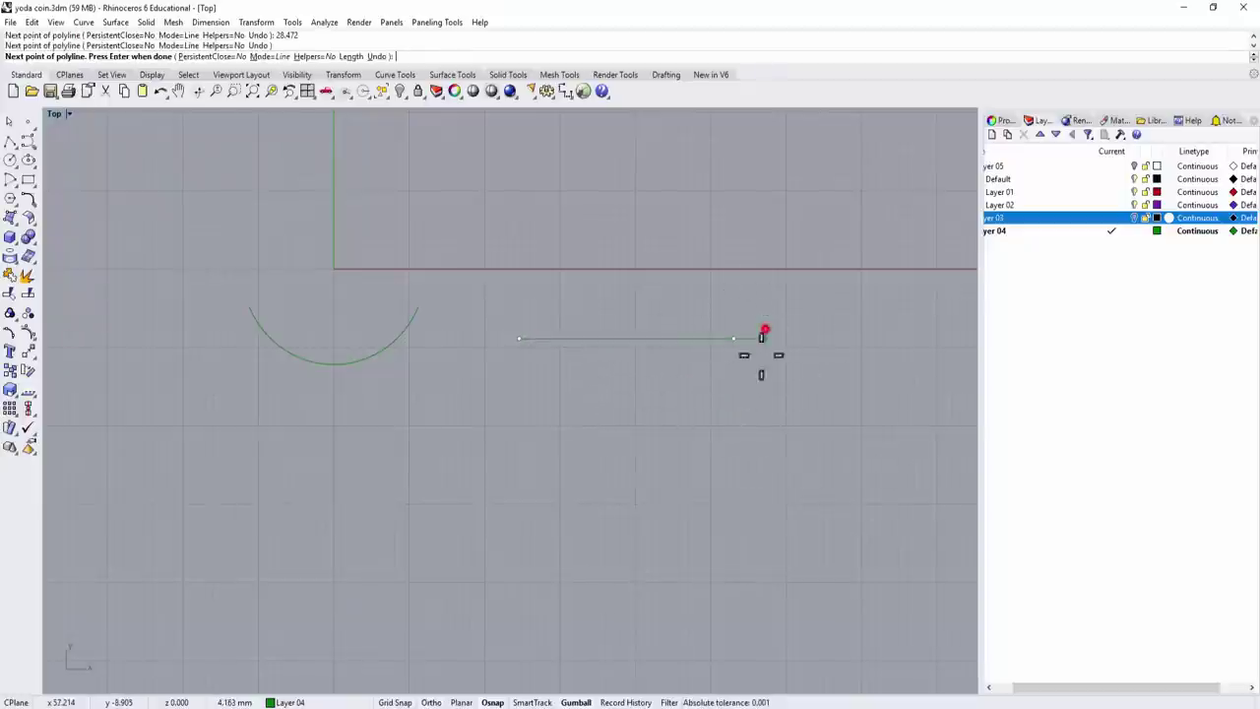
key(Return)
right_drag(583, 322, 524, 318)
scroll(558, 336, up, 4)
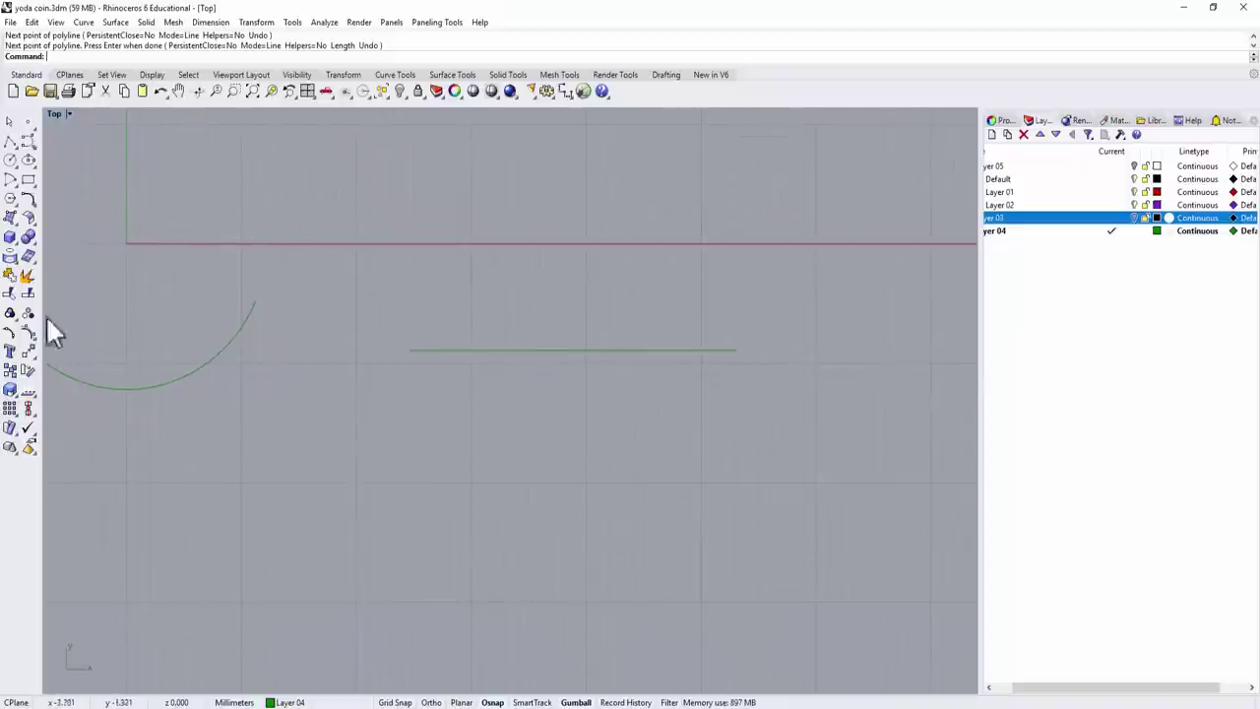
click(9, 351)
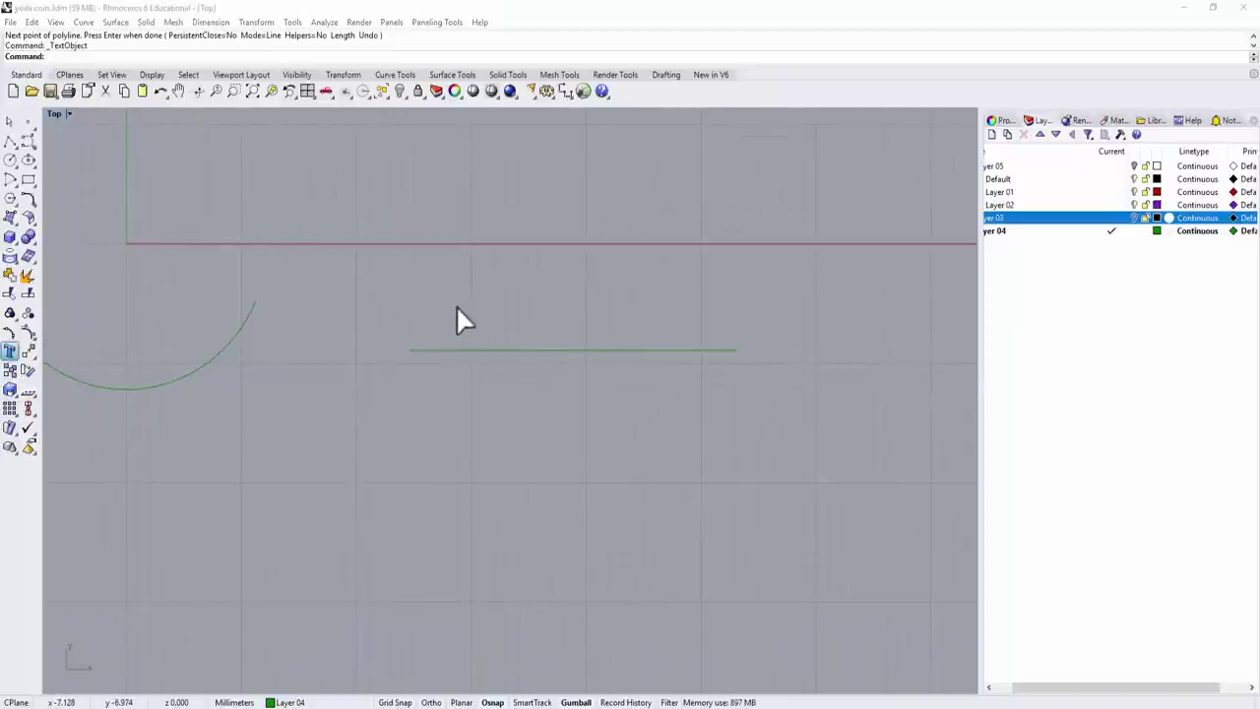
text(www.p)
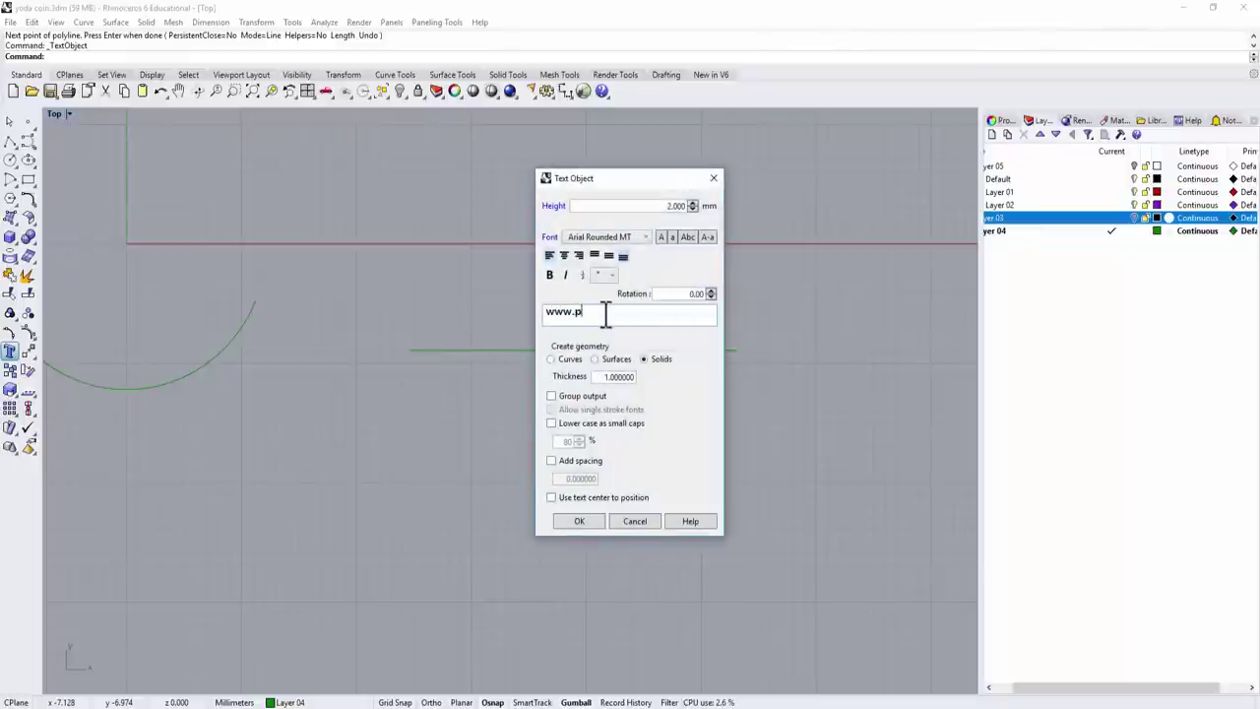
text(jchendesign.com)
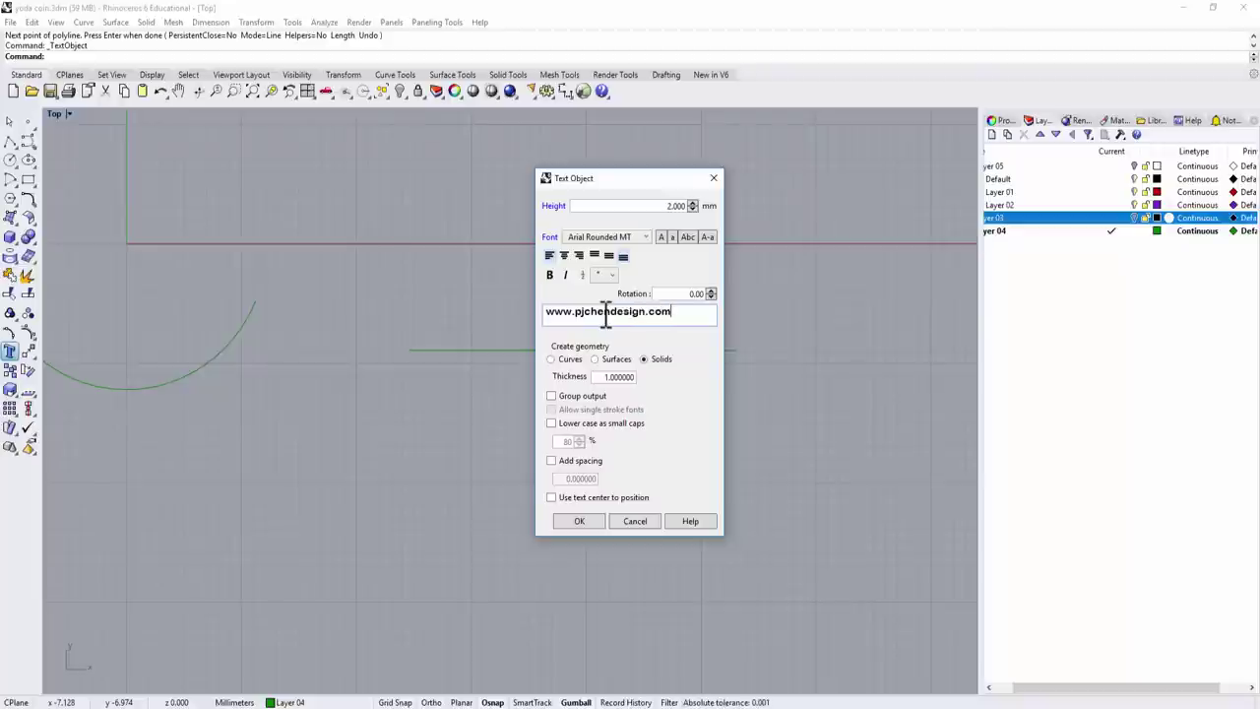
click(581, 520)
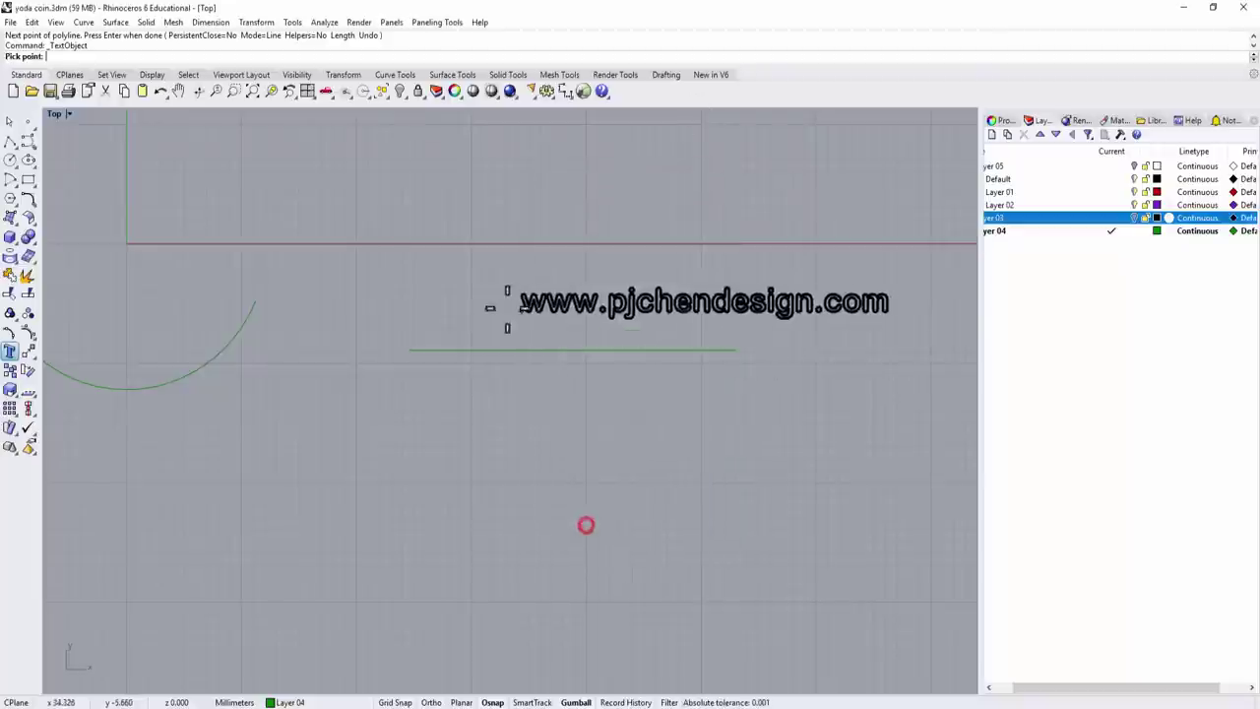
click(380, 325)
scroll(564, 315, up, 4)
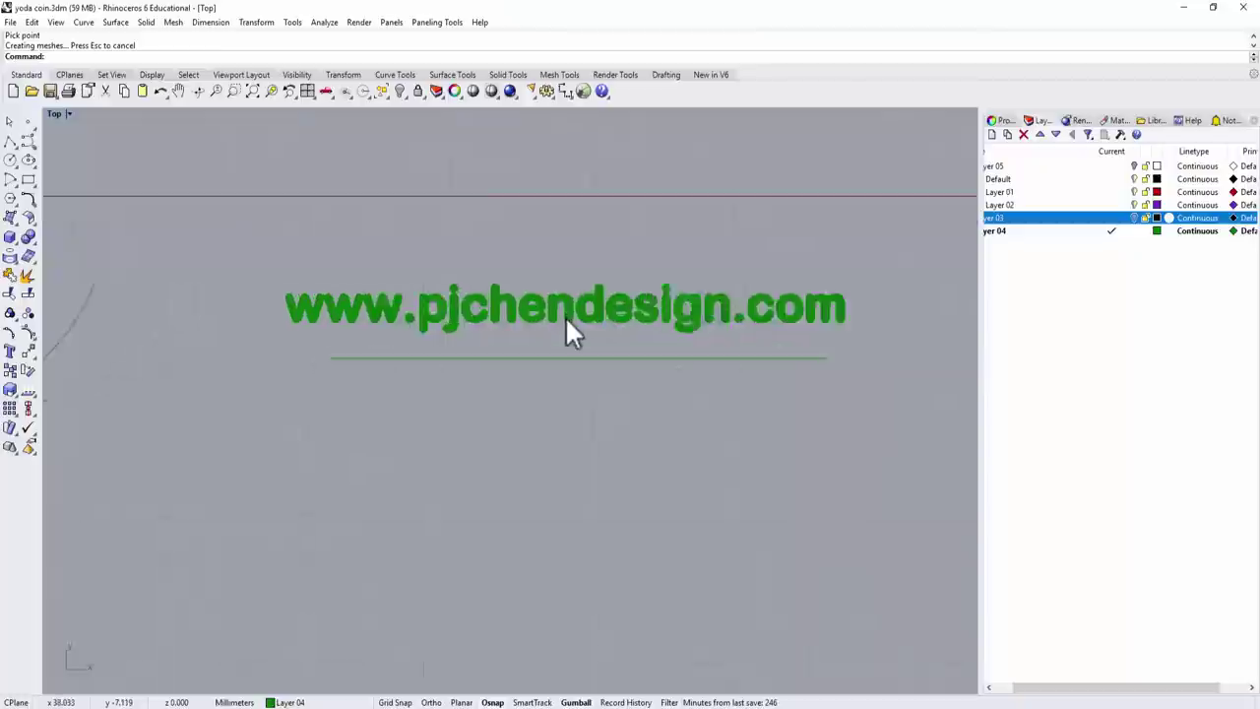
Group all the letter solids of the website text into one object.
click(564, 311)
drag(157, 211, 934, 342)
click(10, 313)
Scale the text group down to fit within the line's length and move it to just above the line.
drag(227, 306, 304, 323)
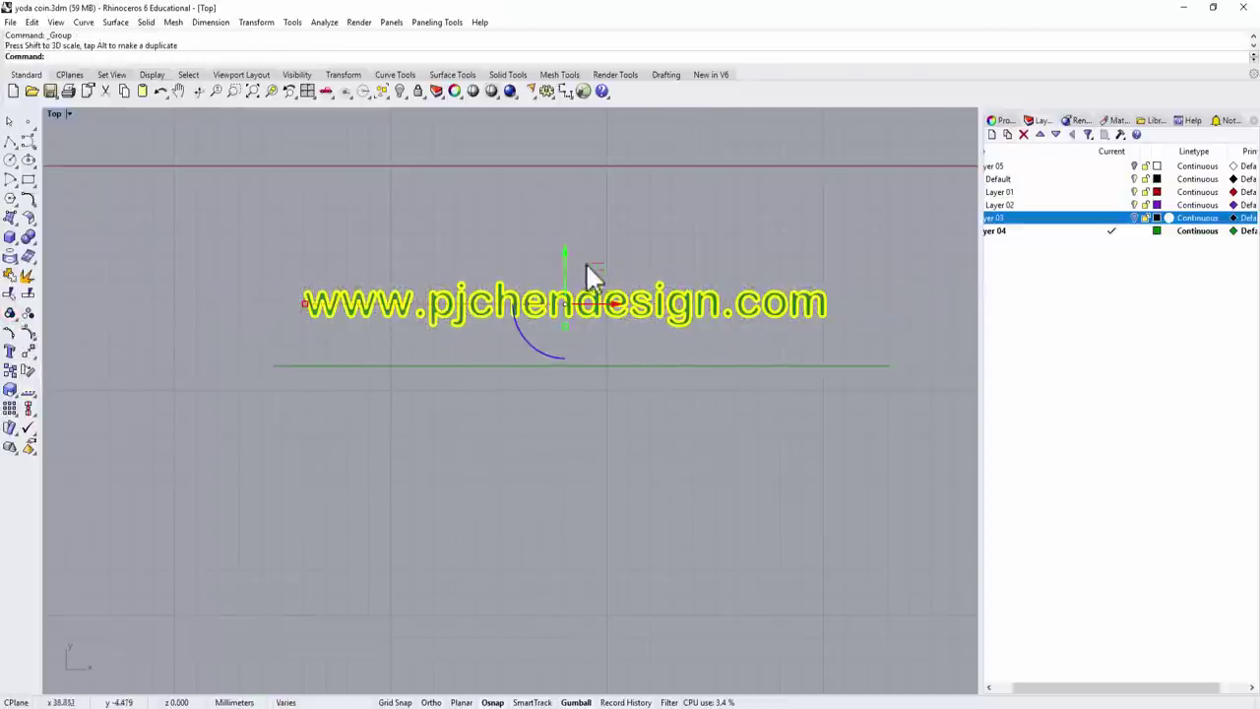
drag(594, 268, 608, 299)
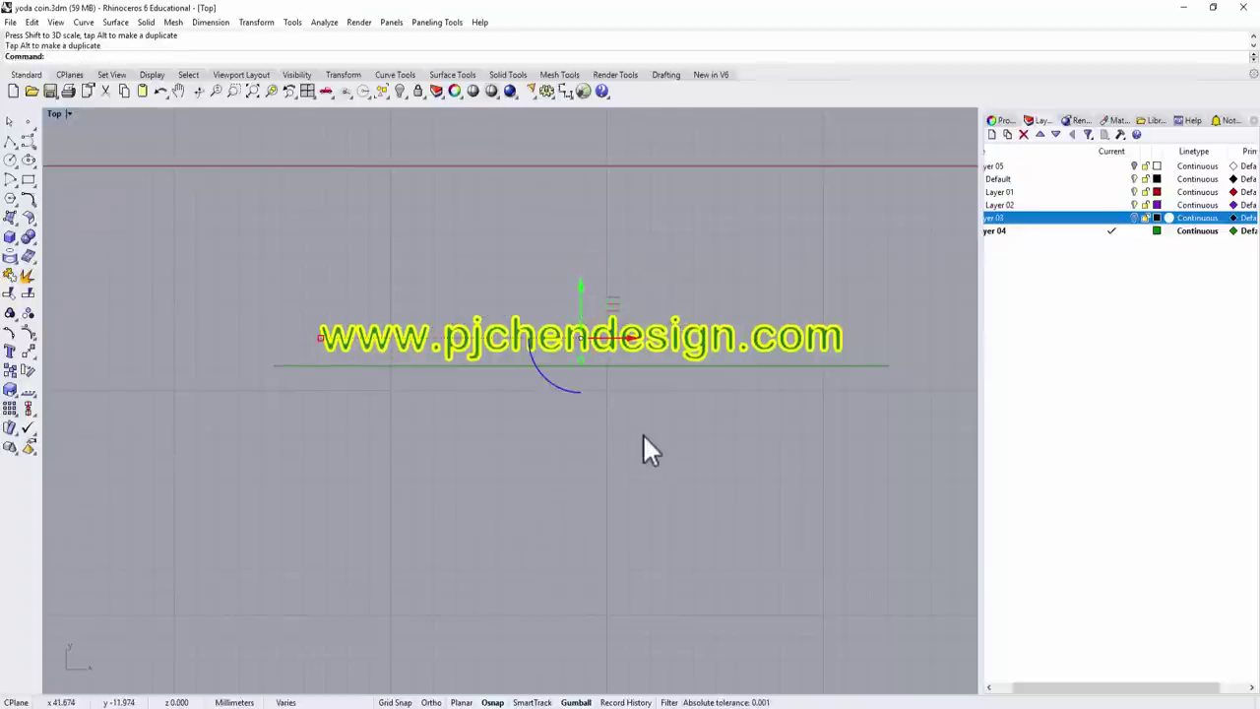
Align the text group and the line to a common vertical center with the VertCenter alignment.
drag(669, 472, 565, 333)
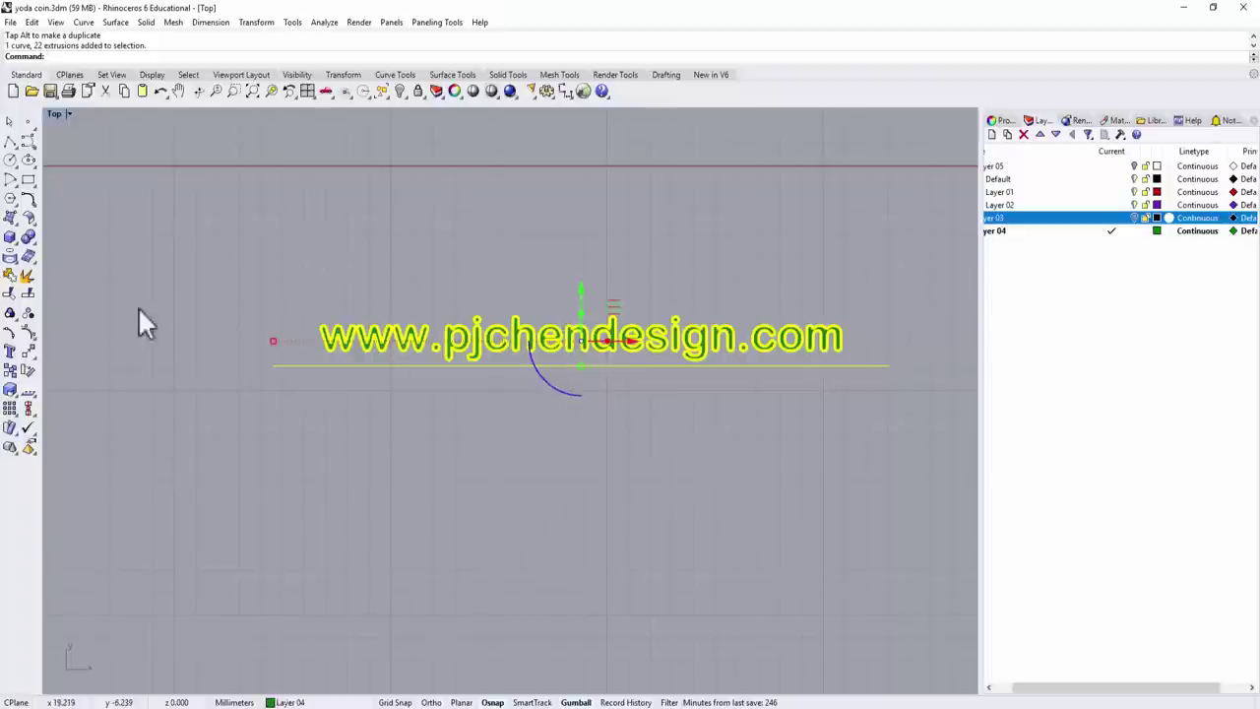
click(33, 412)
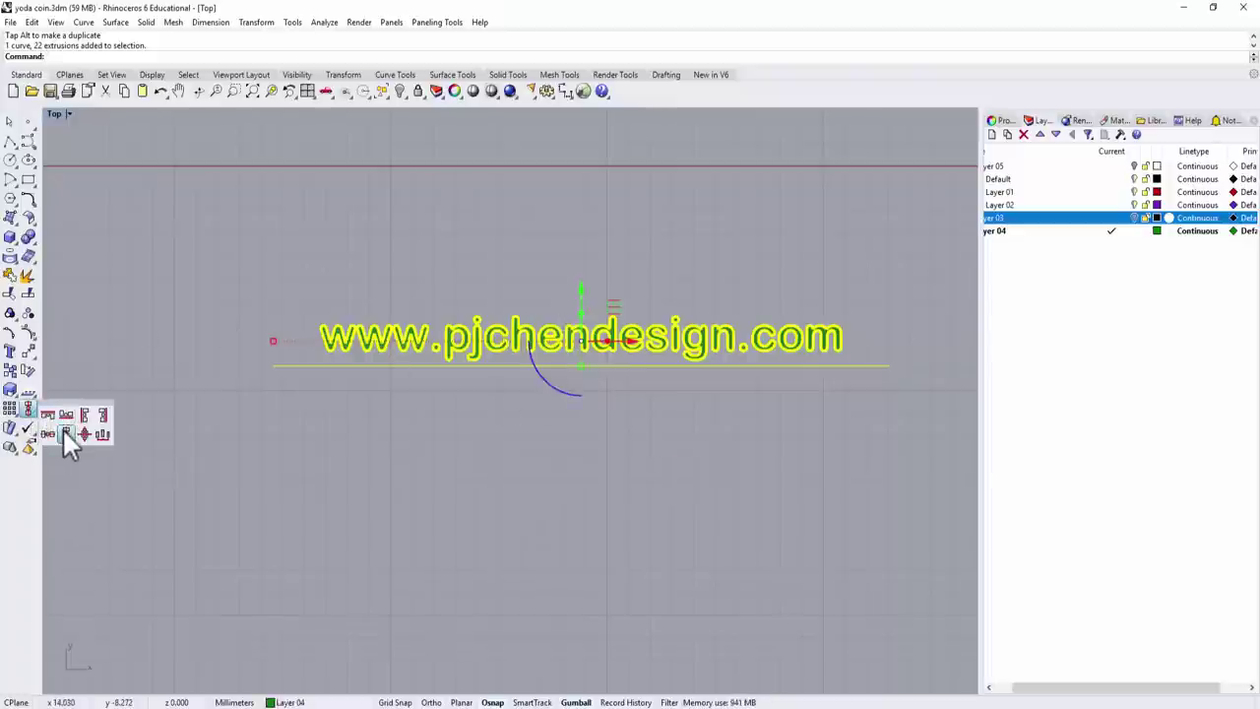
click(63, 429)
click(577, 414)
click(652, 288)
scroll(617, 379, down, 5)
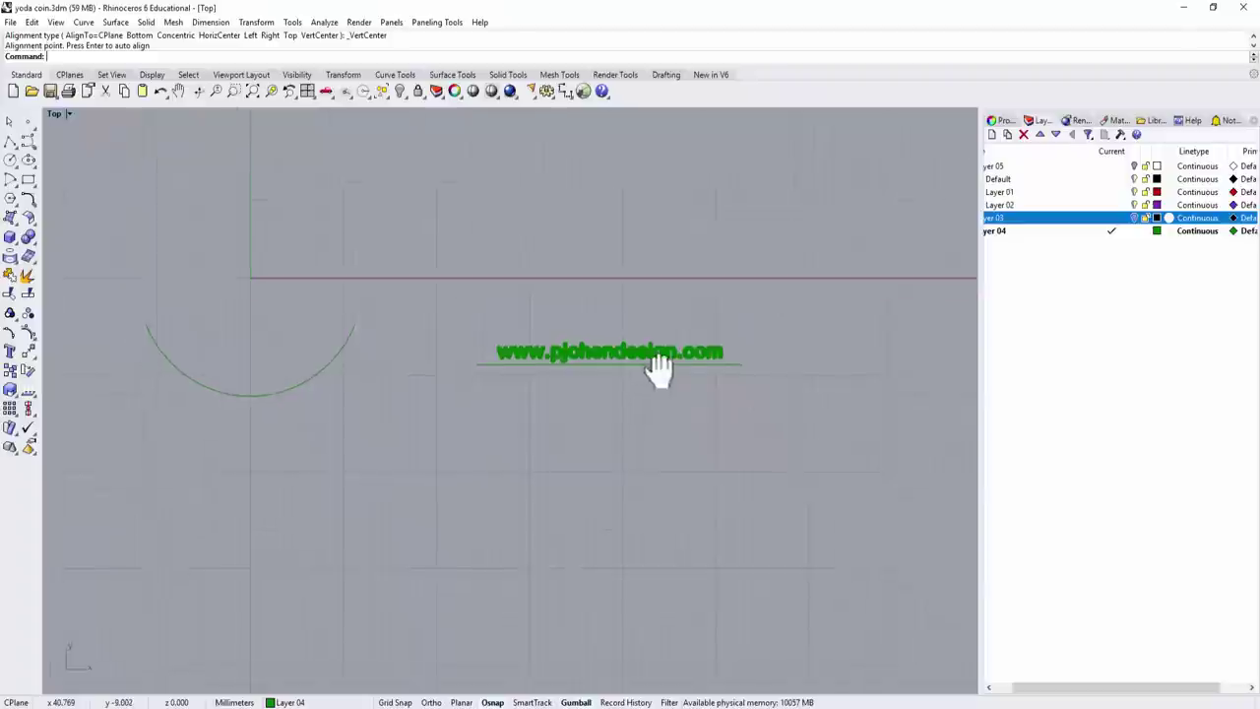
scroll(638, 329, up, 4)
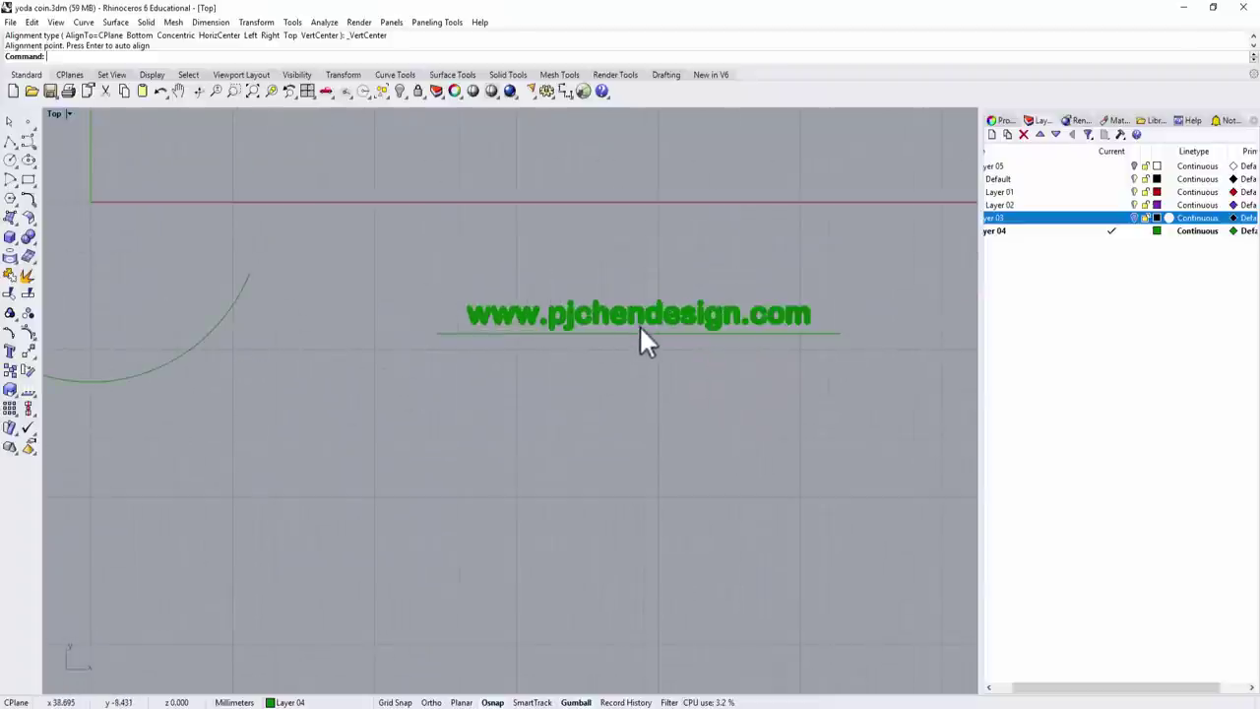
Flow a copy of the text group along the arc, using the straight line as base curve and matching the left ends.
scroll(640, 328, down, 3)
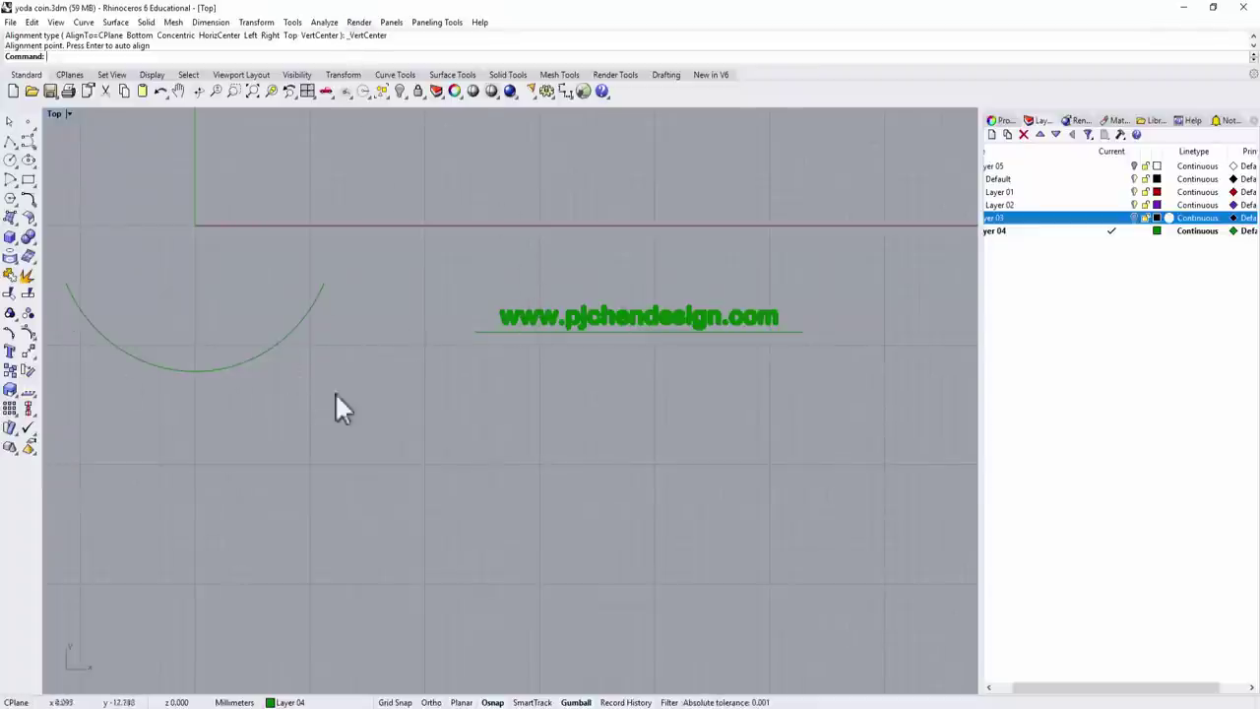
click(258, 22)
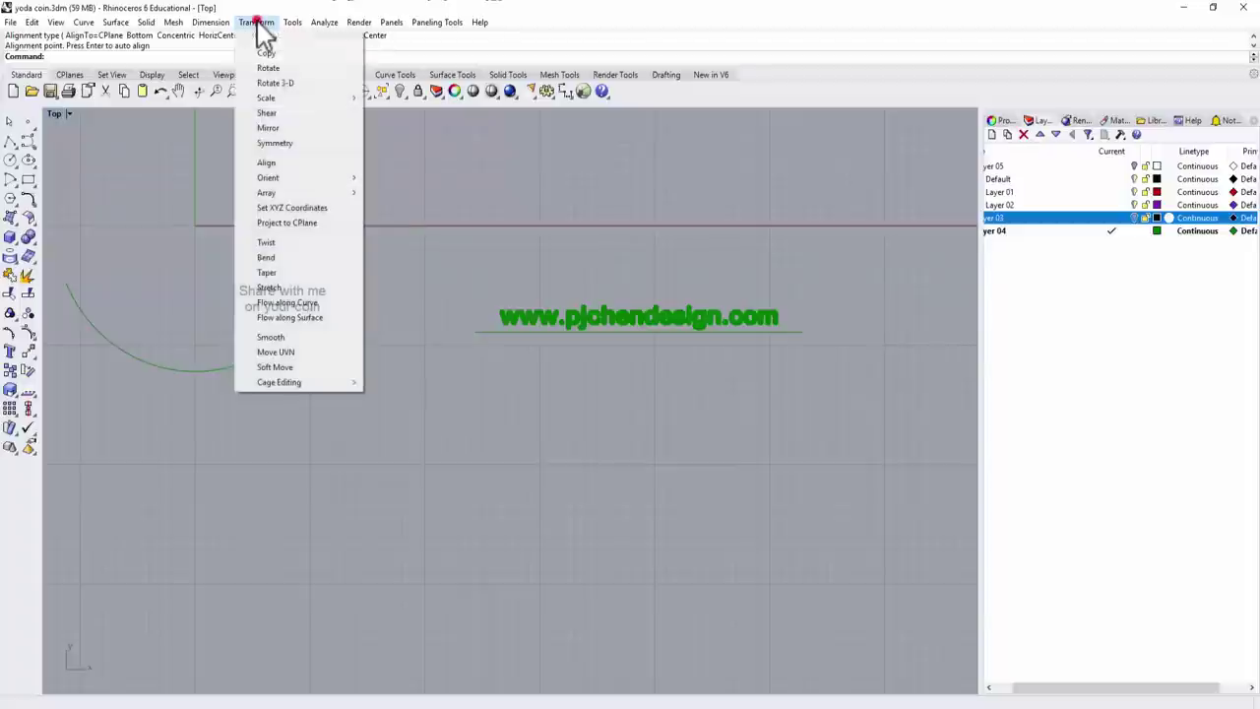
click(308, 303)
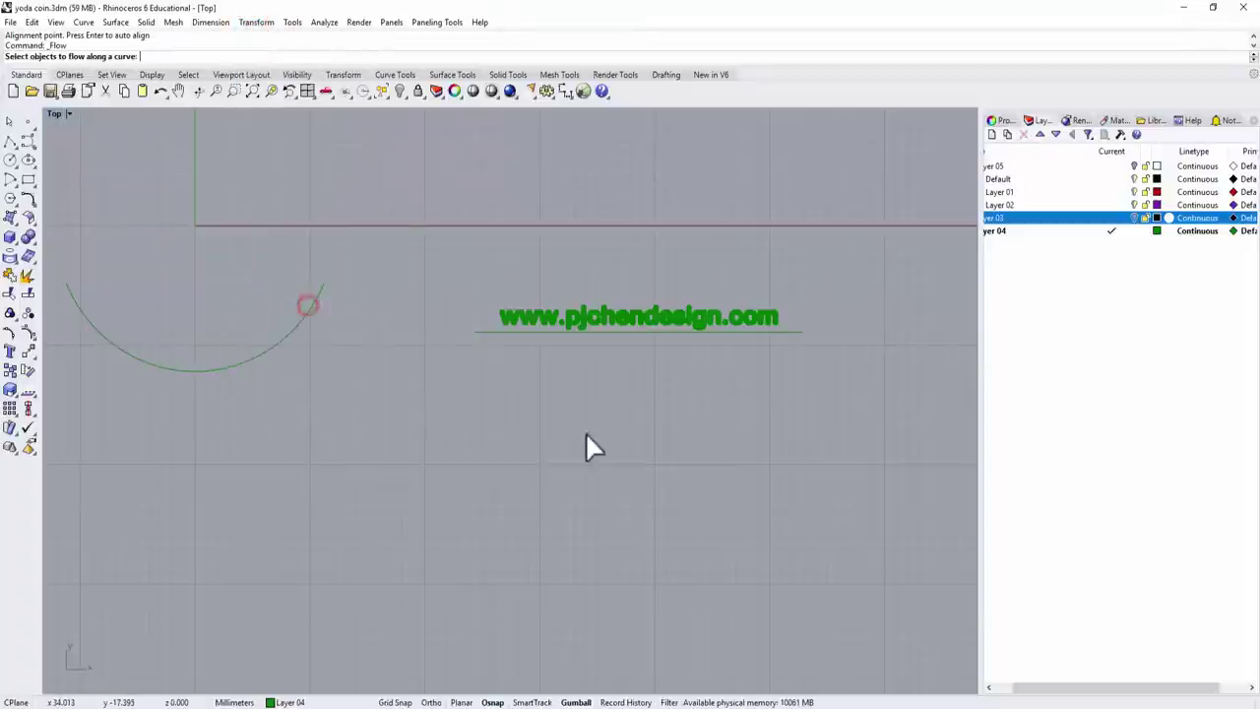
click(565, 321)
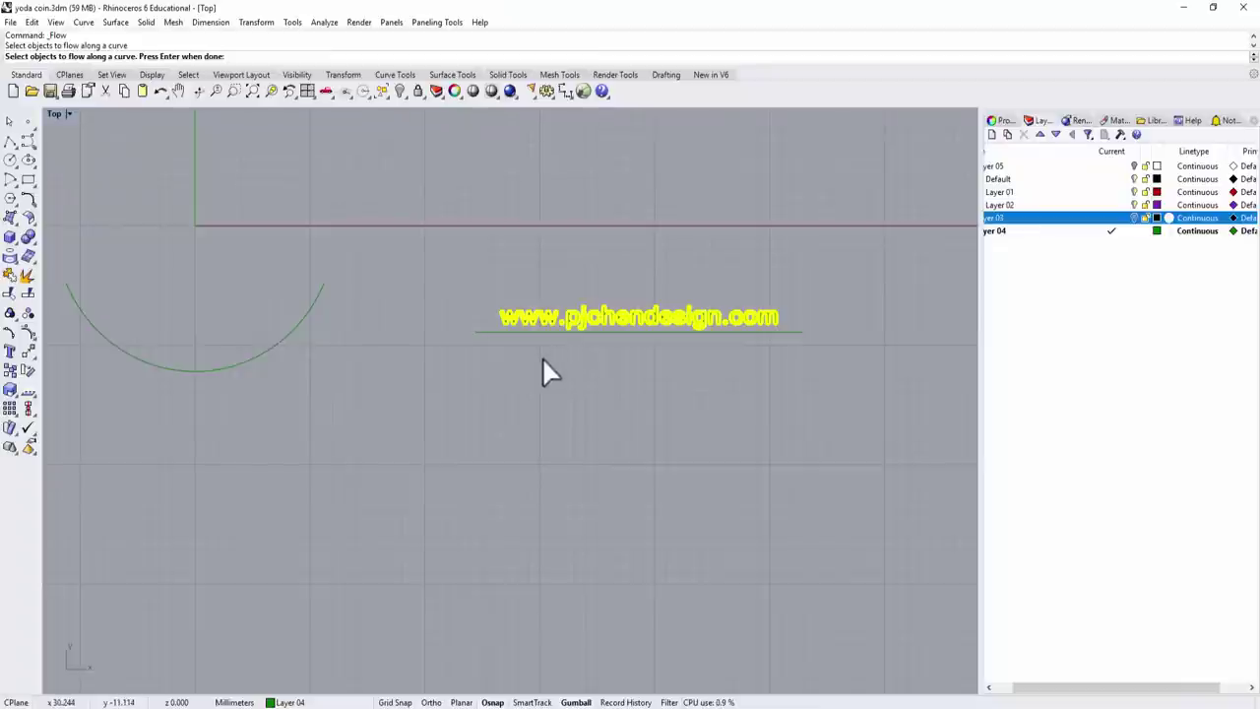
key(Return)
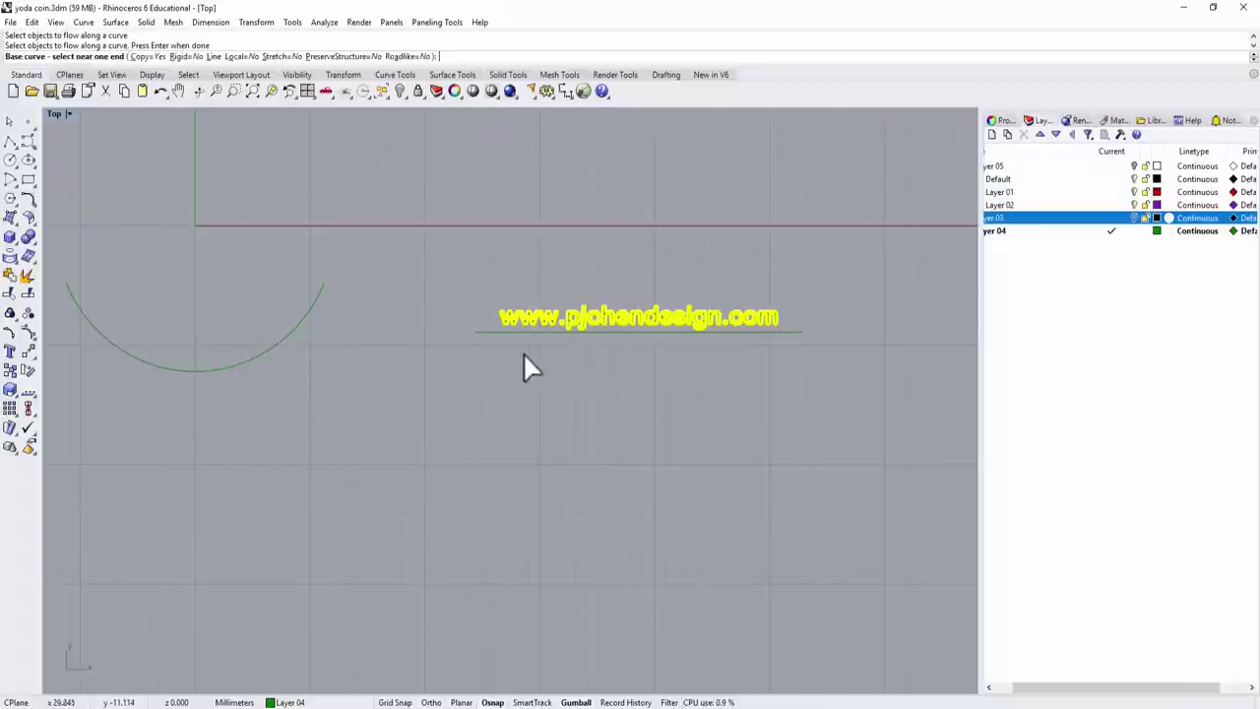
click(480, 331)
right_drag(289, 365, 455, 390)
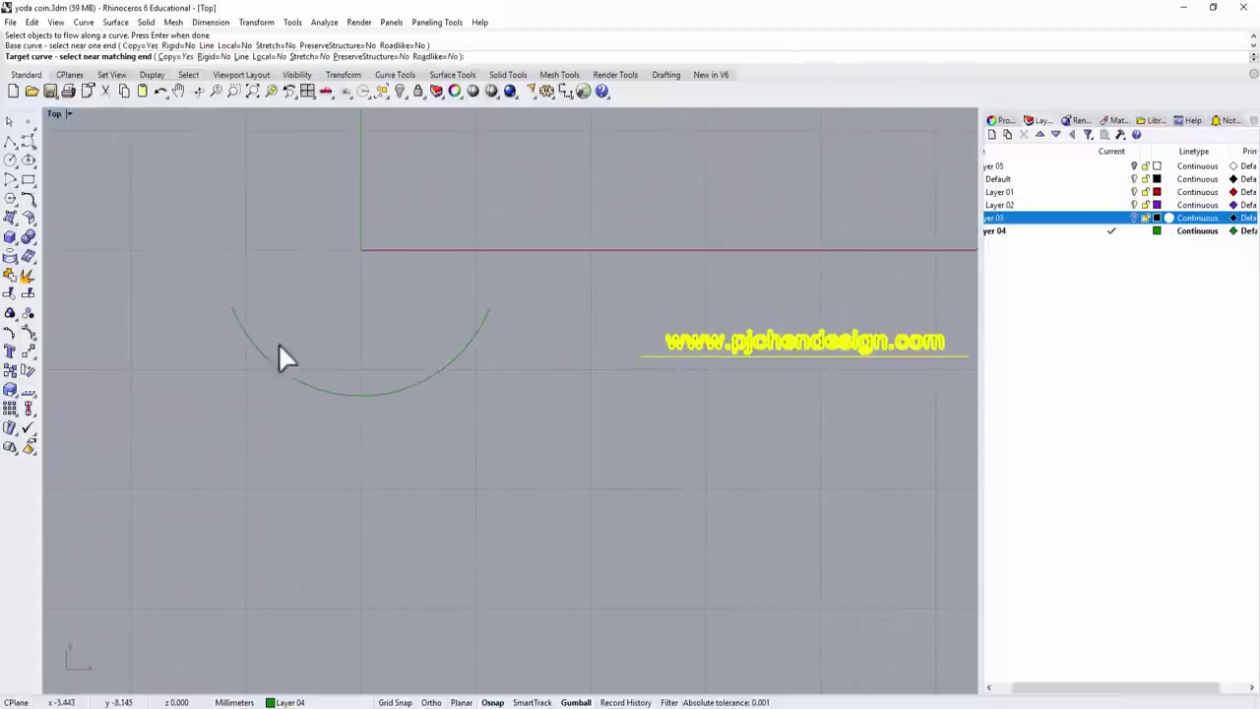
click(236, 315)
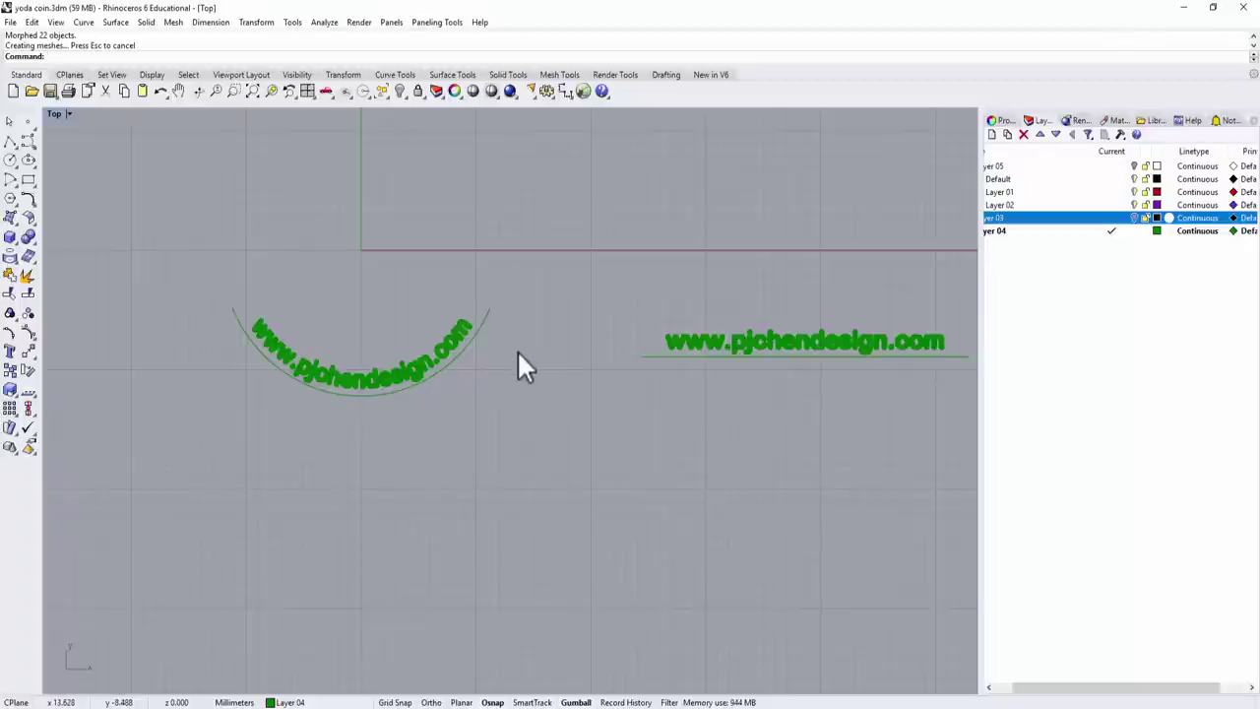
Show Layer 03 with the coin and move the curved text slightly upward, away from the coin's lower rim.
click(1133, 217)
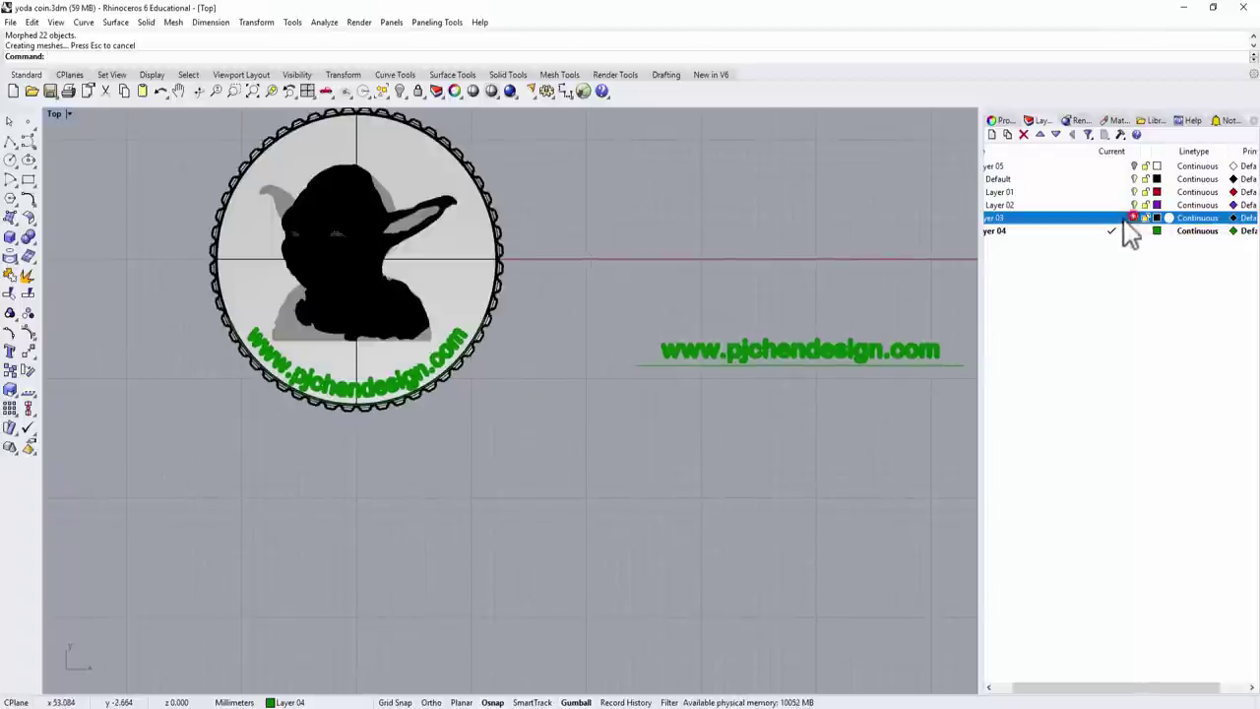
scroll(532, 422, up, 3)
click(404, 389)
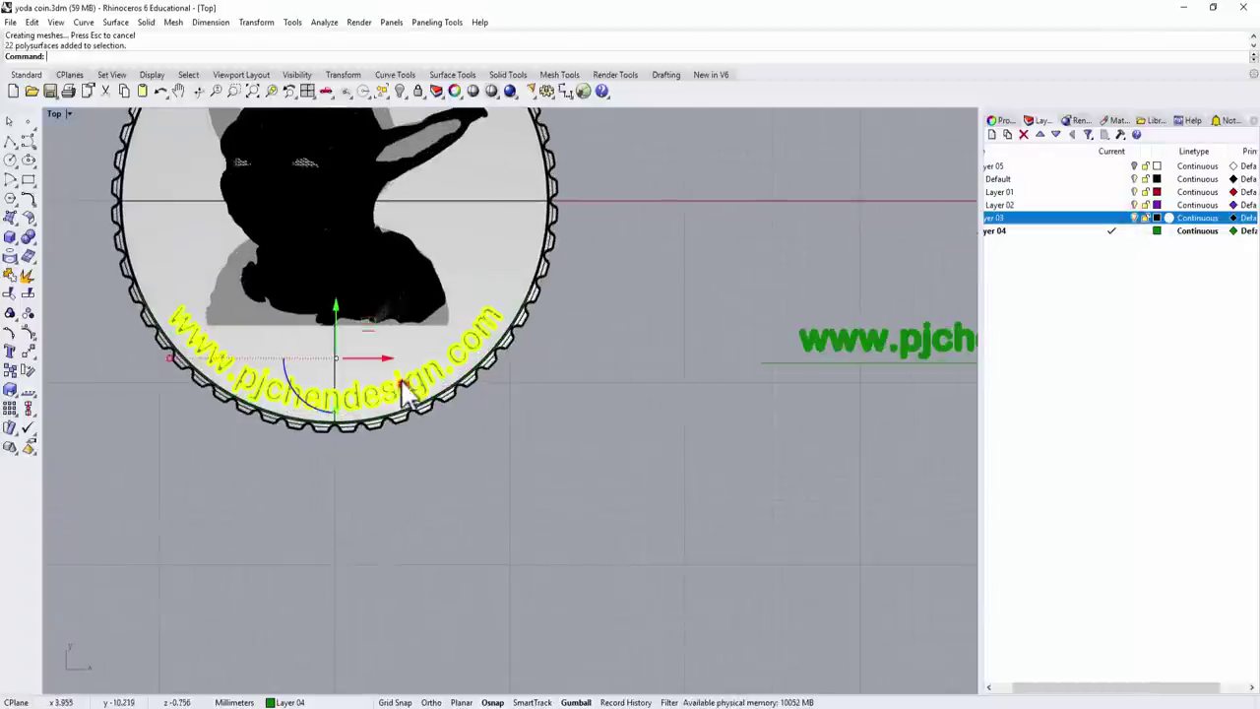
drag(337, 313, 336, 304)
click(562, 371)
mouse_move(621, 372)
right_down()
mouse_move(669, 337)
mouse_move(622, 382)
right_up()
Maximize the Perspective view and examine the curved text on the coin's face from a low angle.
double_click(52, 112)
double_click(530, 112)
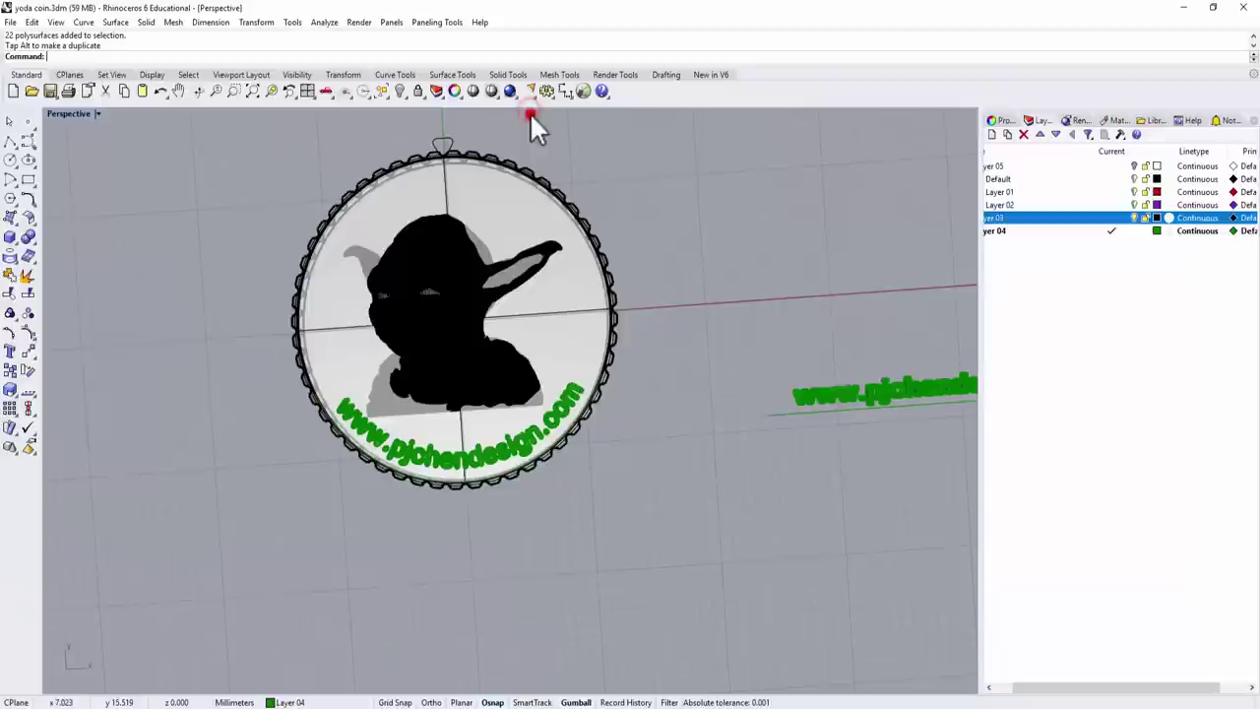
scroll(672, 253, down, 4)
right_drag(672, 253, 675, 297)
scroll(675, 295, up, 3)
click(668, 312)
drag(423, 268, 420, 293)
click(650, 255)
right_drag(651, 255, 635, 370)
Set the Perspective view to the Rendered display mode and inspect the whole coin with its relief and text.
click(98, 113)
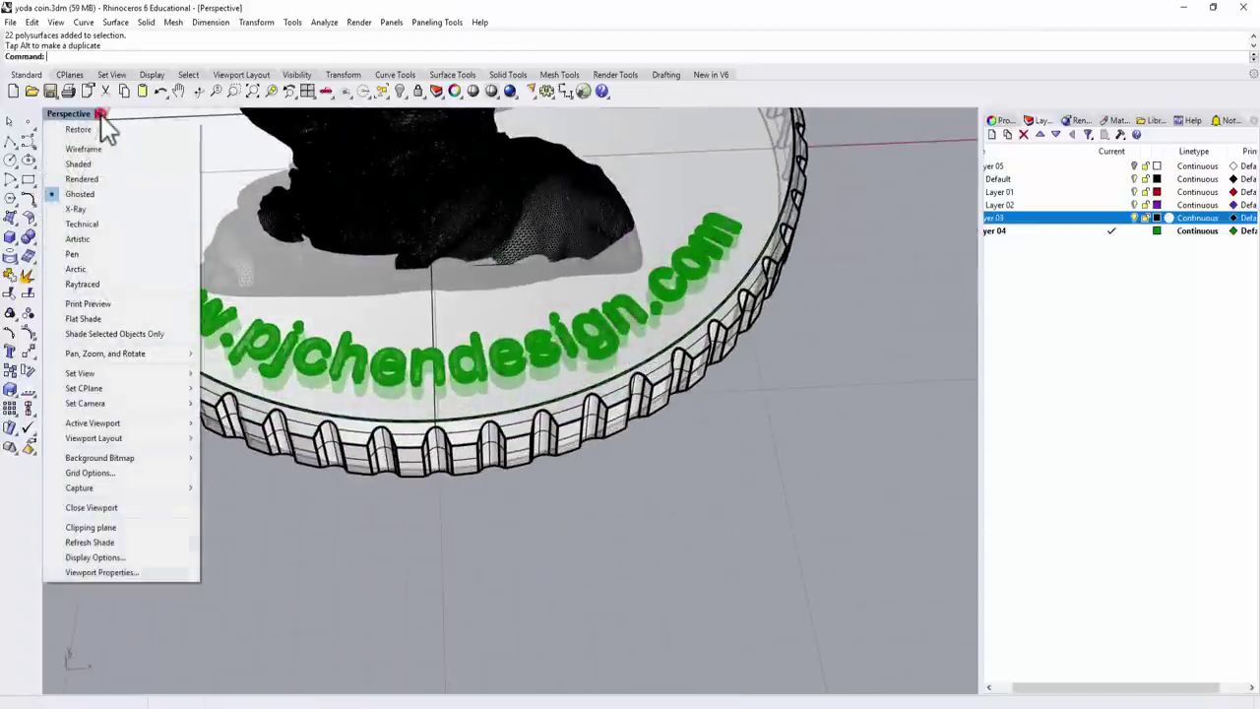
click(97, 178)
scroll(394, 290, down, 5)
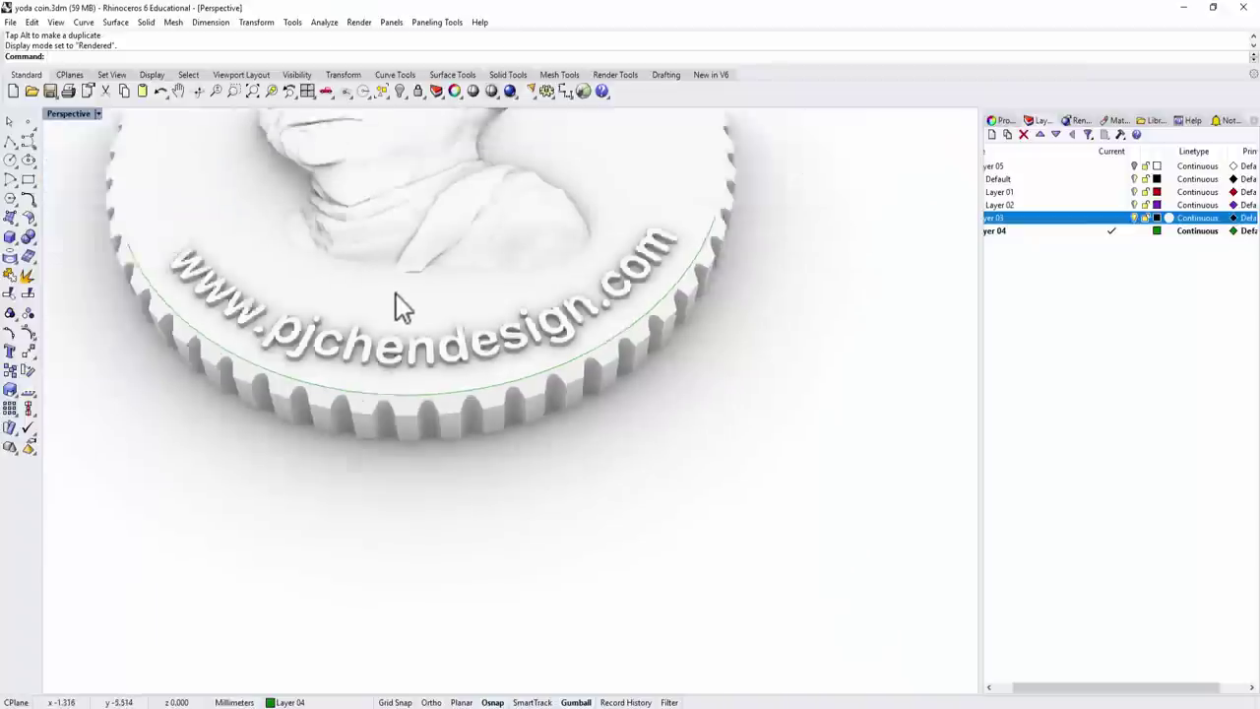
shift+right_drag(518, 301, 502, 426)
right_drag(540, 344, 535, 374)
shift+right_drag(642, 348, 685, 386)
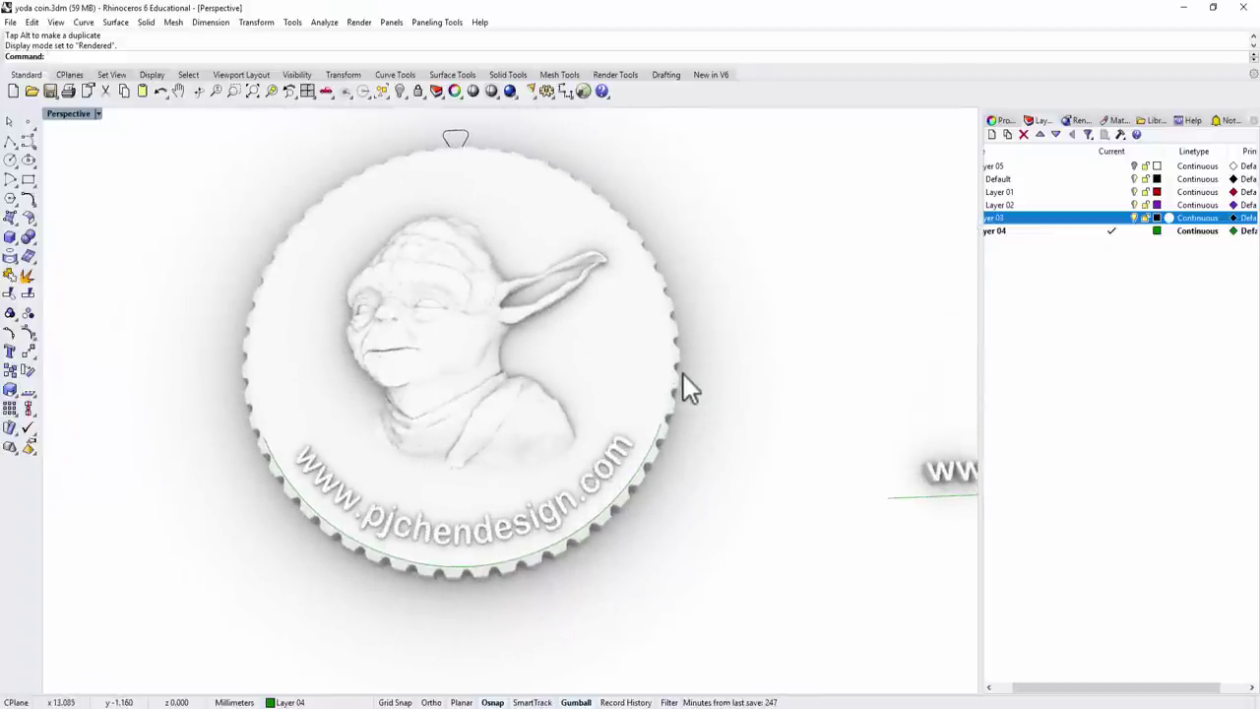
mouse_move(689, 384)
right_down()
mouse_move(703, 332)
mouse_move(762, 289)
mouse_move(693, 398)
right_up()
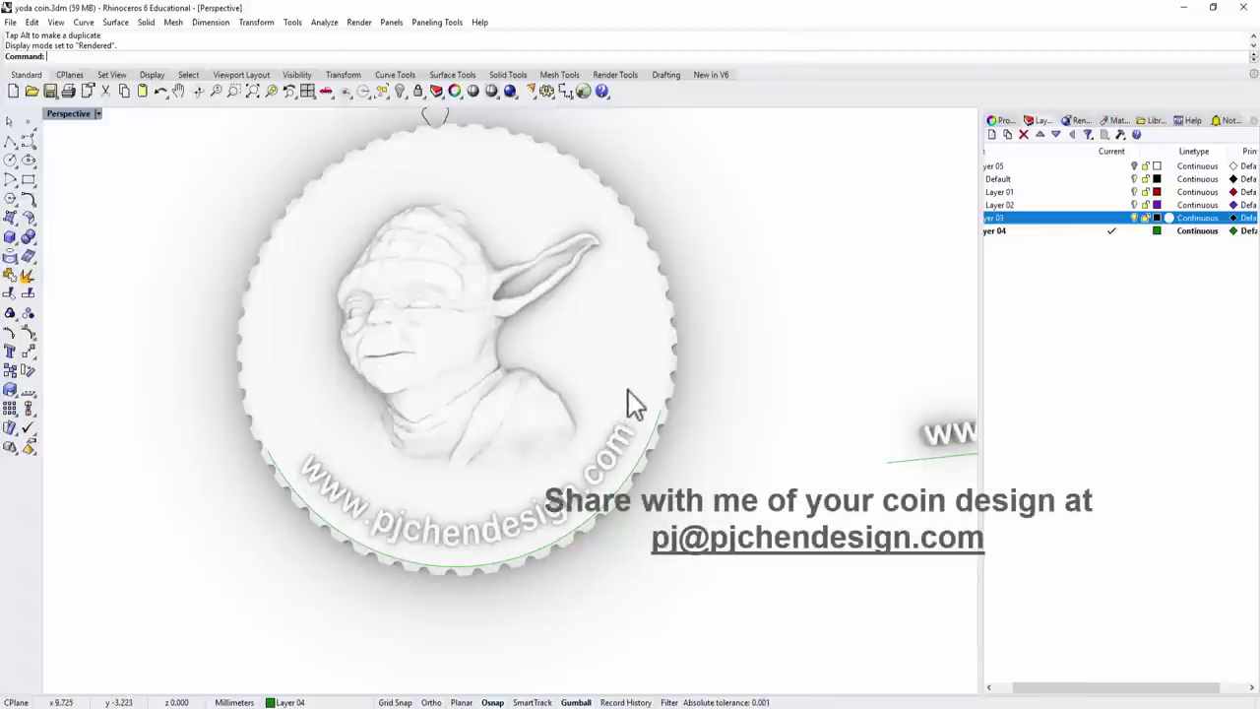
right_drag(661, 442, 655, 413)
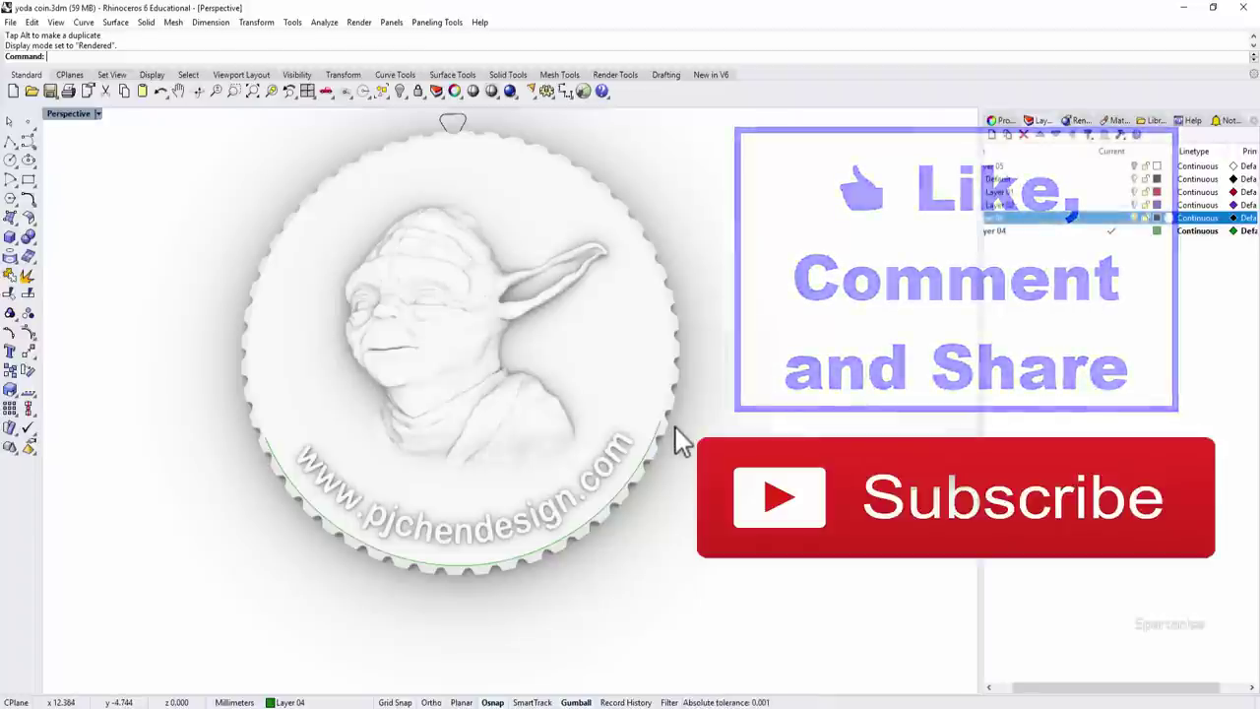
shift+right_drag(720, 428, 687, 440)
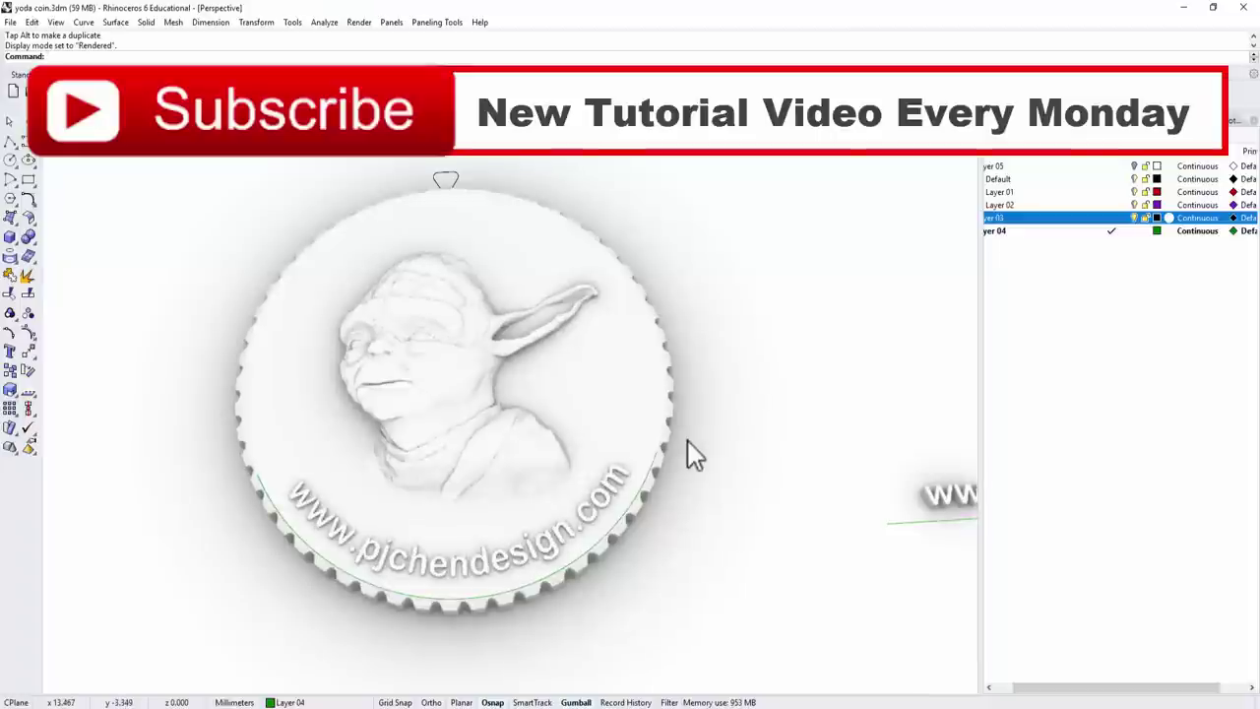